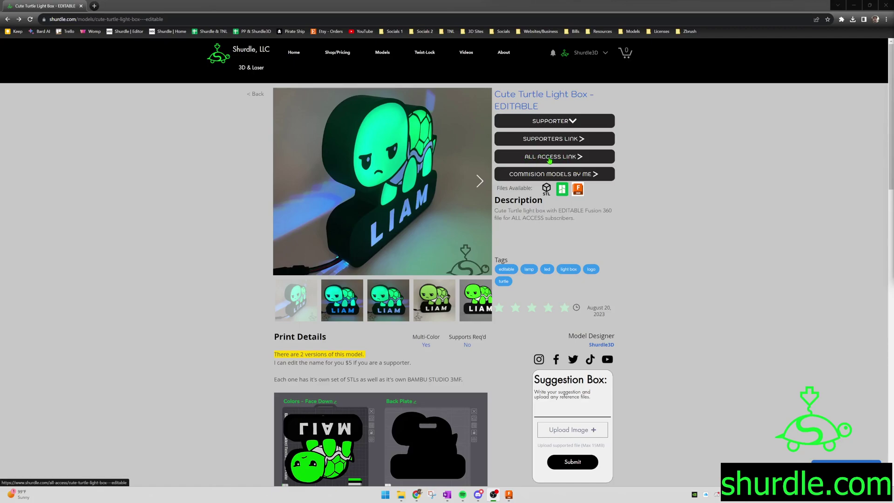
- Download the Cute Turtle Light Box EDITABLE ZIP from the all-access page and minimize Chrome
left_click(549, 159)
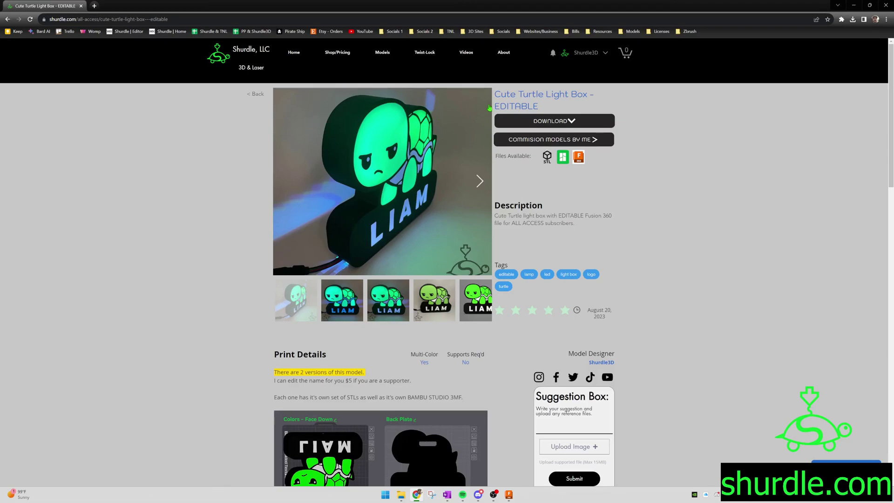
left_click(551, 122)
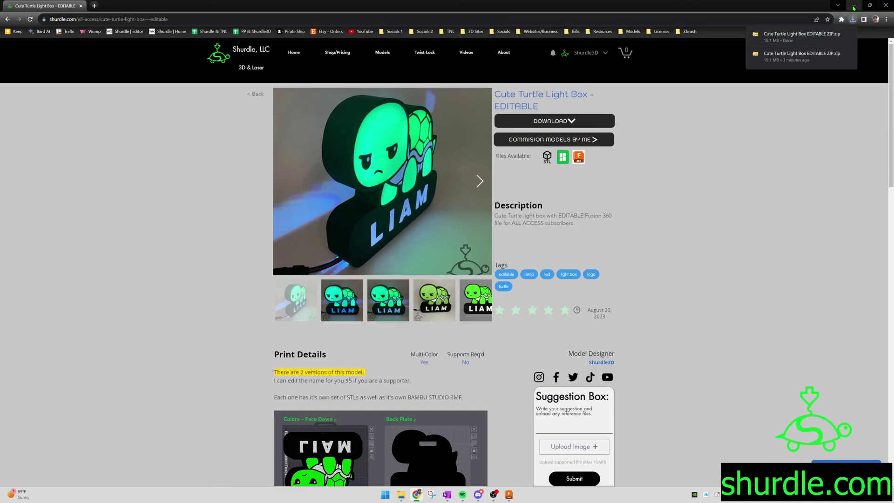
left_click(854, 7)
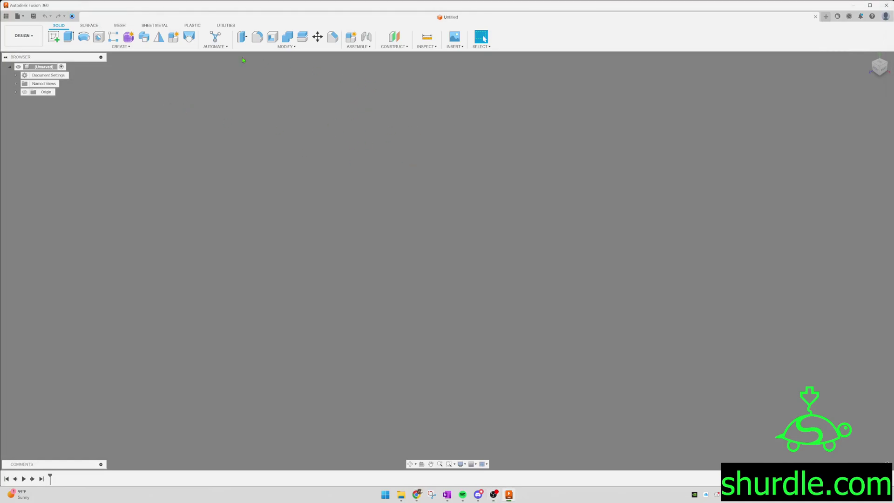
- Open Cute Turtle Light Box EDITABLE.f3d from the computer's Cute Turtle EDITABLE folder
left_click(19, 16)
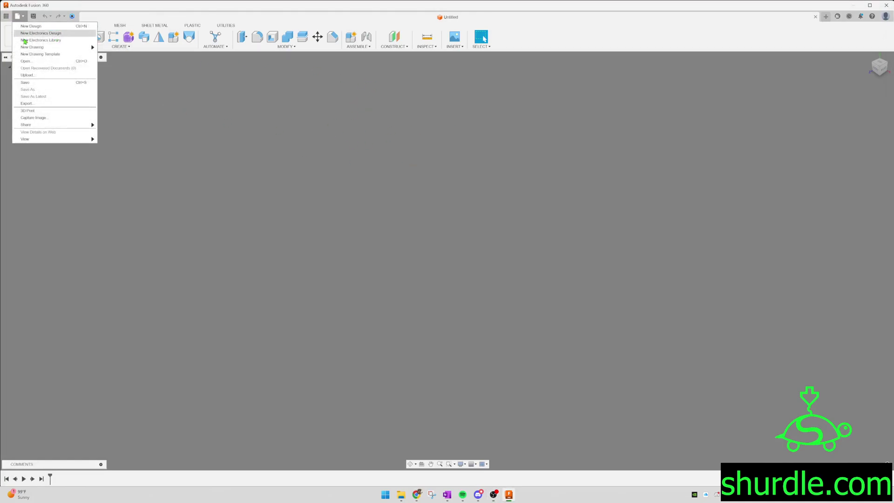
left_click(35, 59)
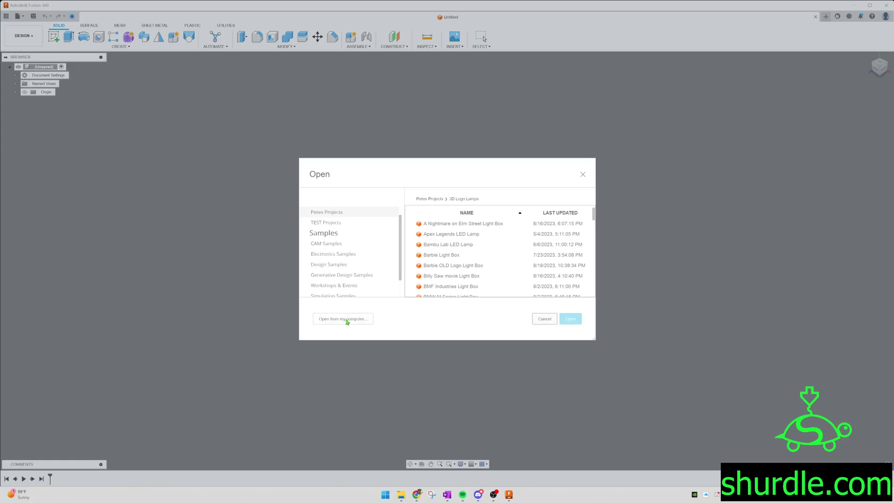
left_click(343, 319)
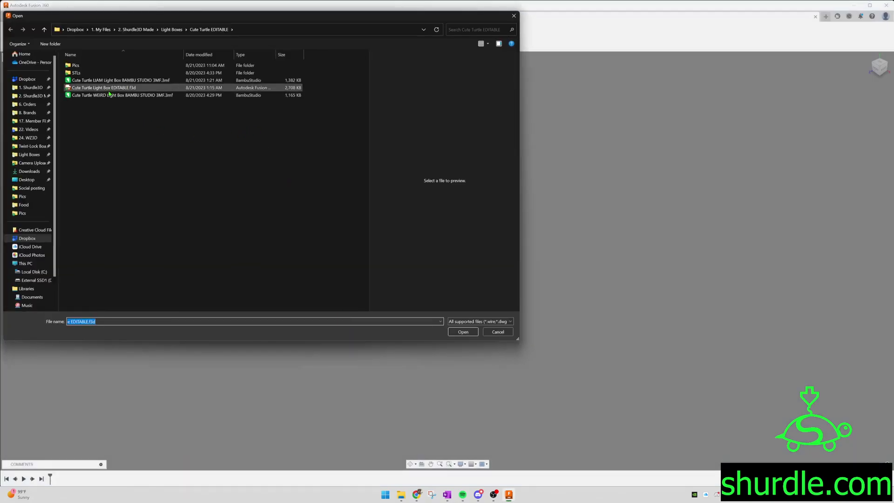
left_click(115, 88)
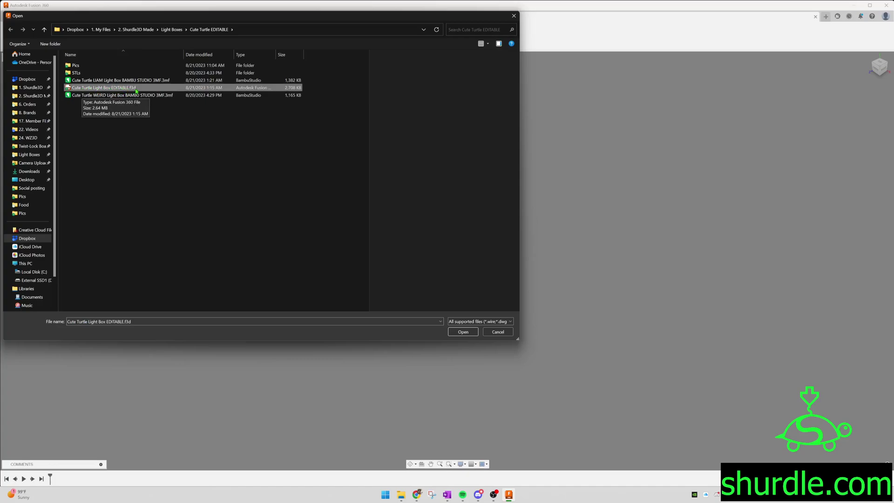
left_click(463, 332)
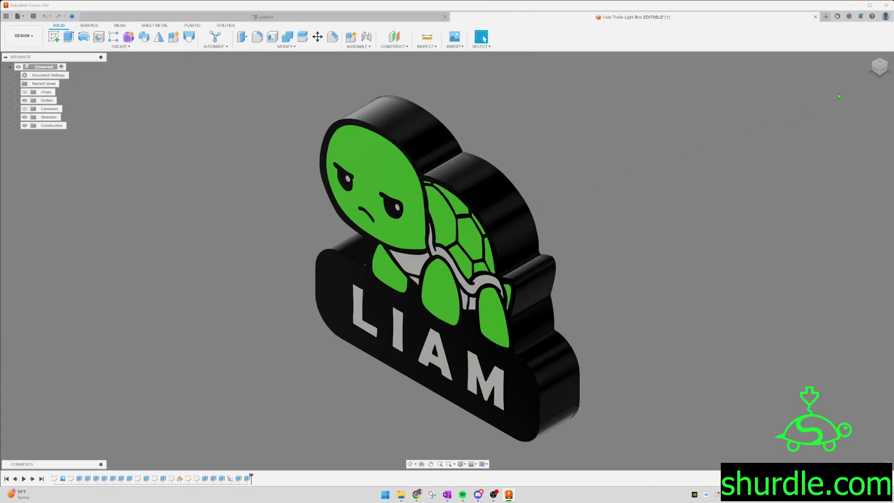
- View the turtle from the front and open the EDITABLE TEXT sketch for editing
left_click(876, 71)
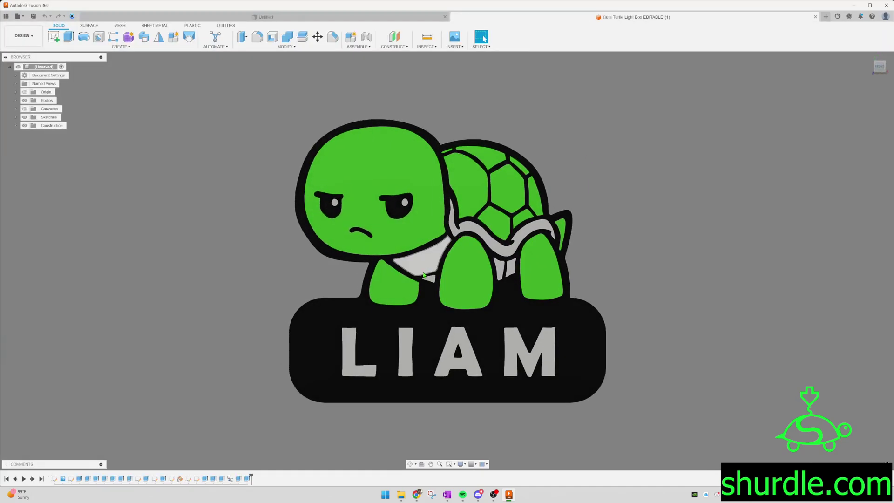
left_click(16, 118)
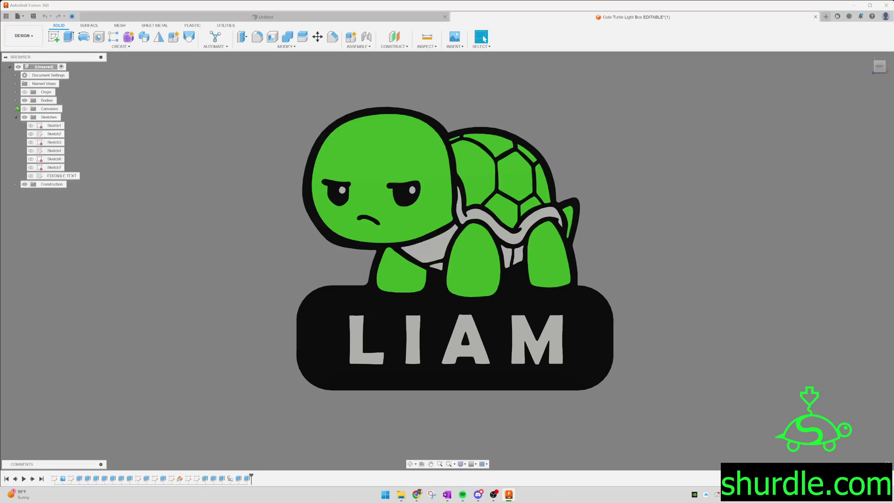
left_click(15, 100)
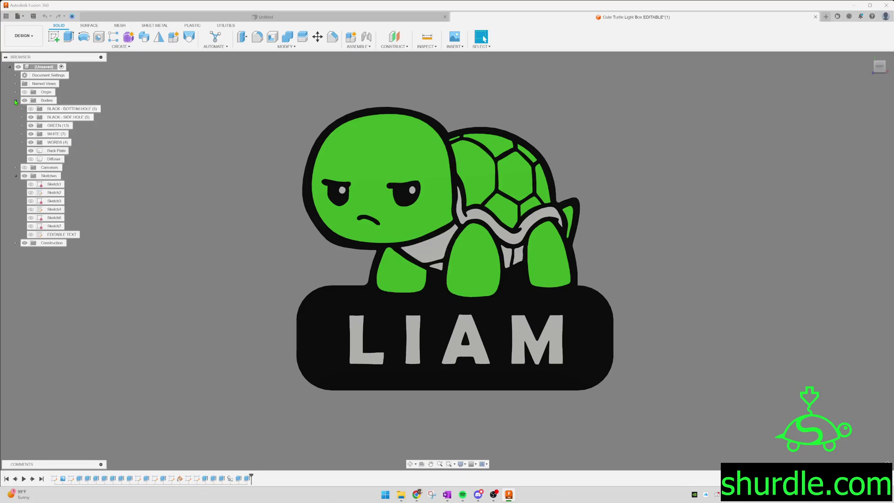
left_click(61, 235)
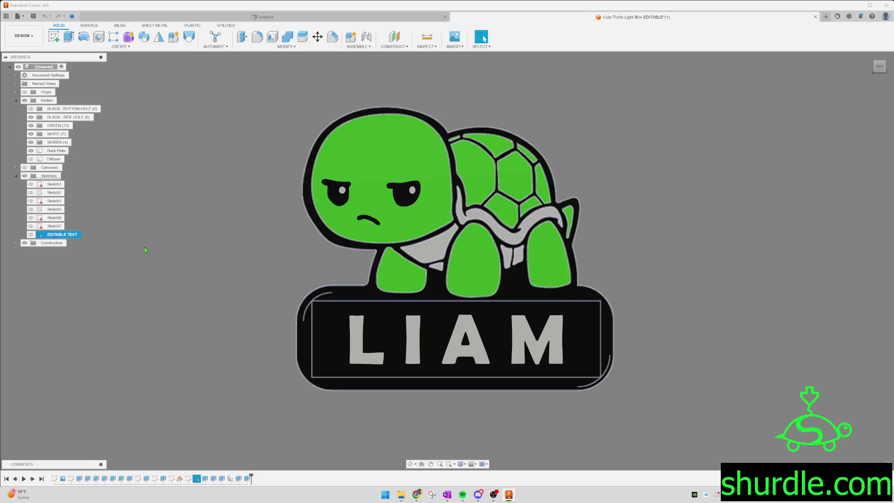
right_click(68, 235)
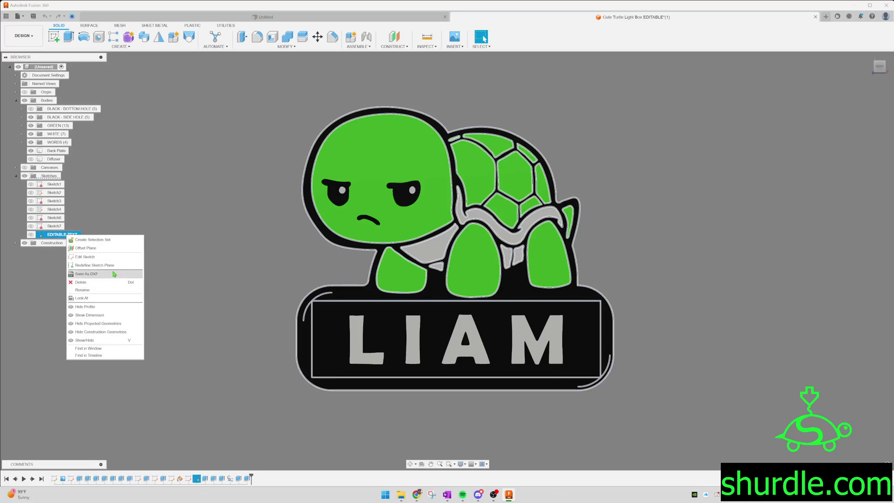
left_click(86, 258)
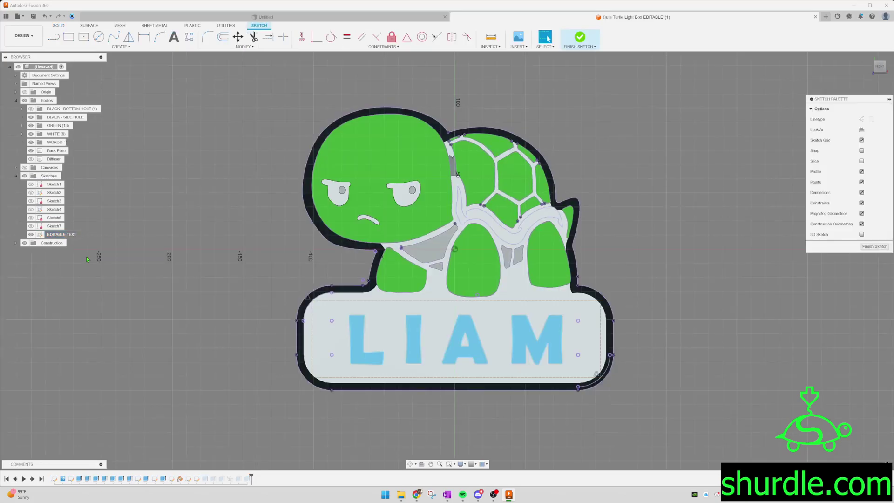
- Replace the nameplate text LIAM with 123456 in the Edit Text box and confirm
left_click(422, 338)
double_click(413, 337)
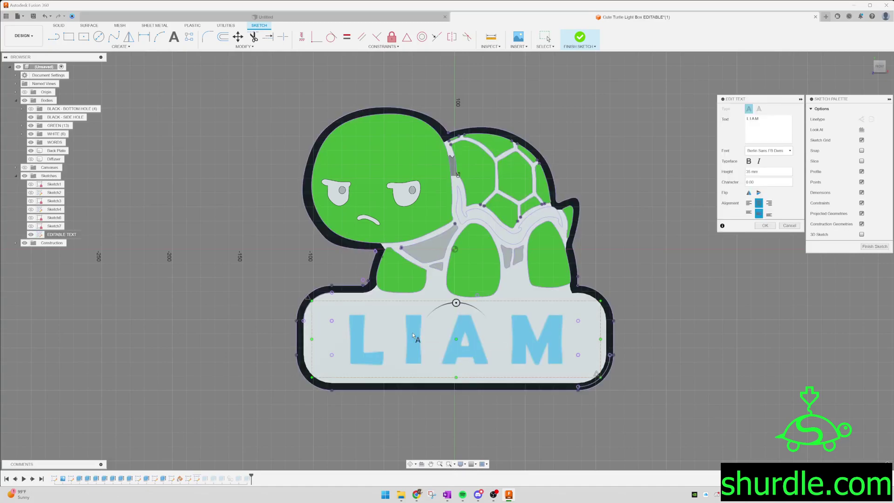
double_click(766, 122)
type("RYAN")
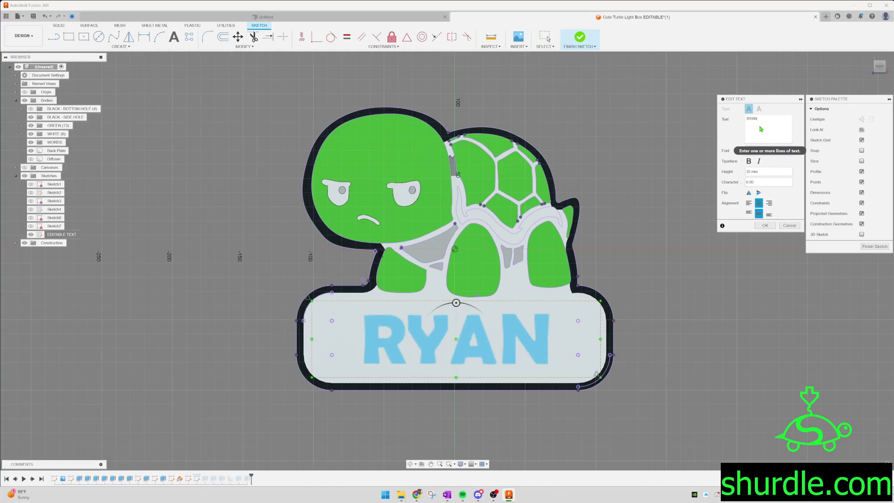
key("Left")
key("Left")
key("Left")
key("Right")
key("Right")
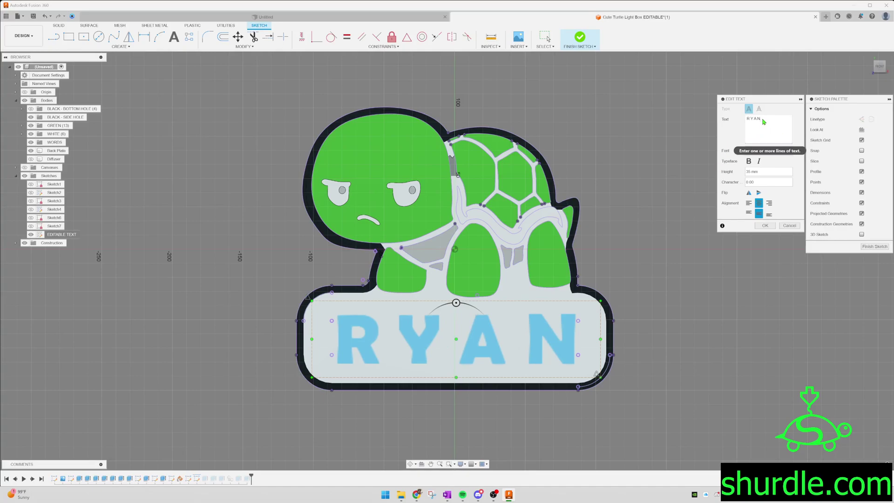
key("BackSpace")
key("BackSpace")
key("BackSpace")
key("BackSpace")
key("BackSpace")
key("BackSpace")
key("BackSpace")
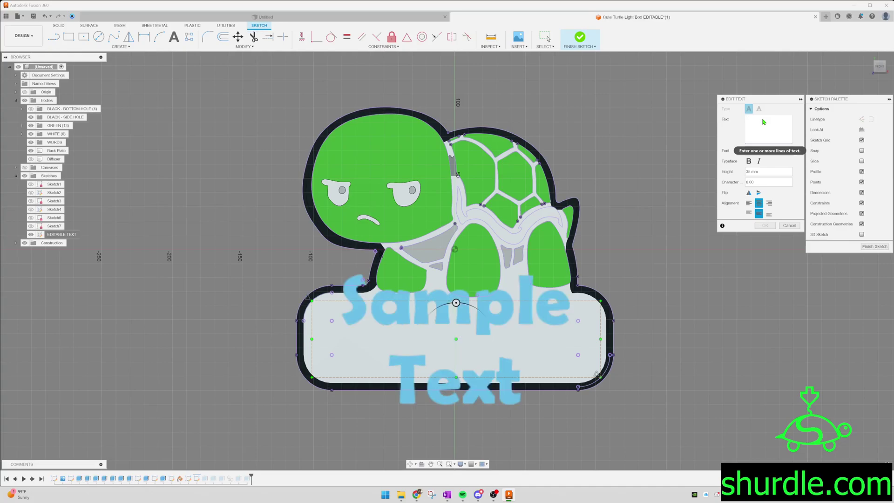
type("12")
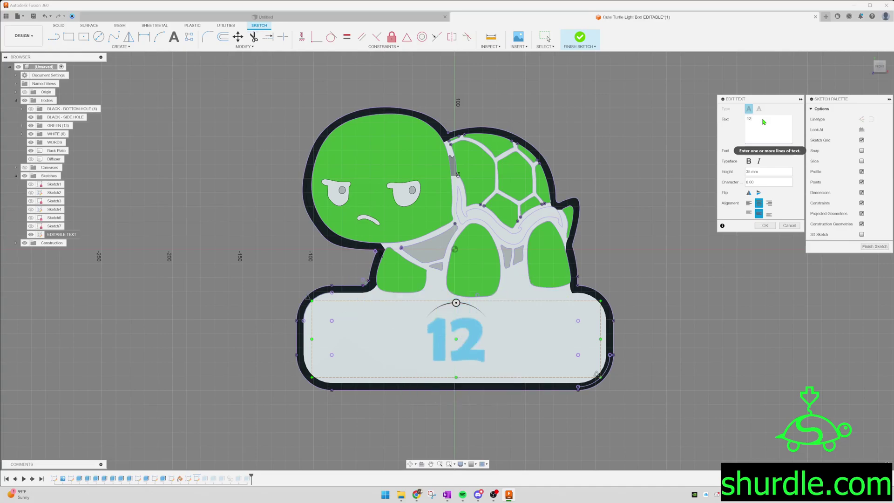
type("3456")
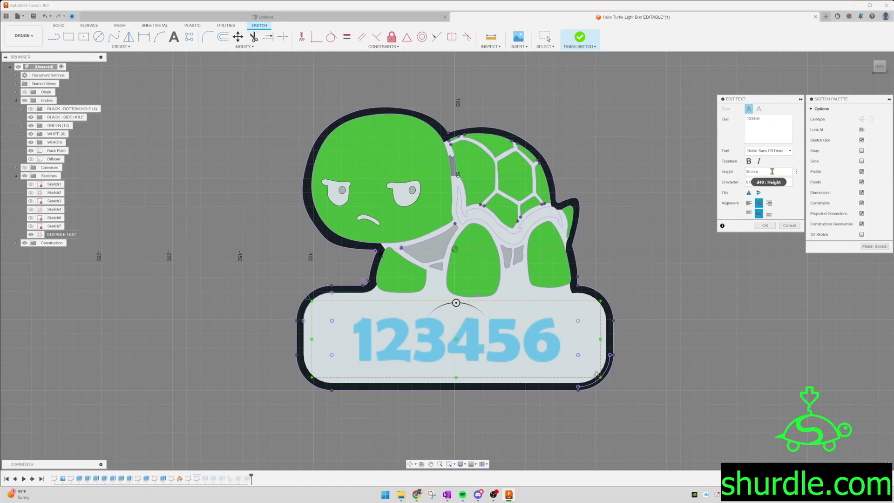
left_click(765, 226)
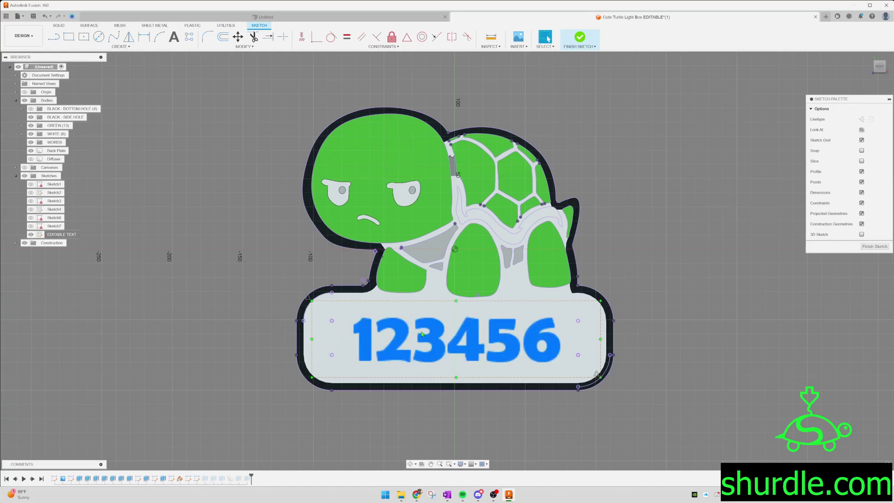
- Finish the text sketch and locate the new Body76 and digit 4 and 5 bodies
left_click(874, 247)
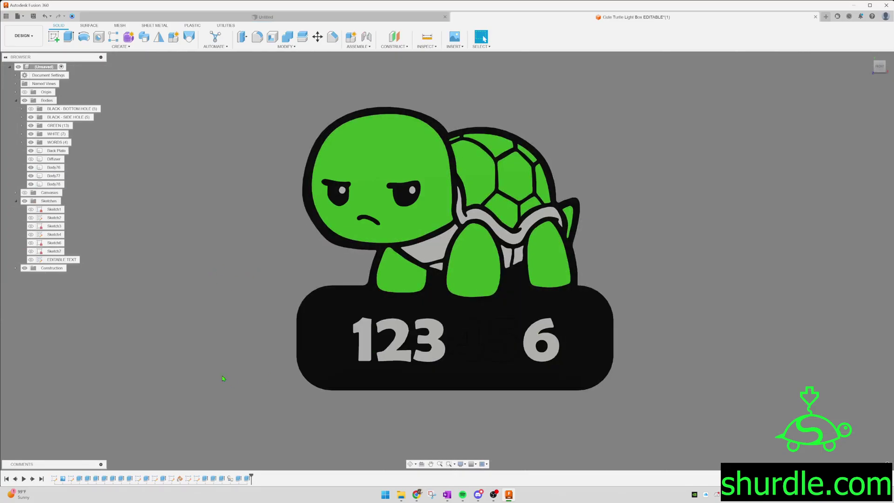
left_click(53, 167)
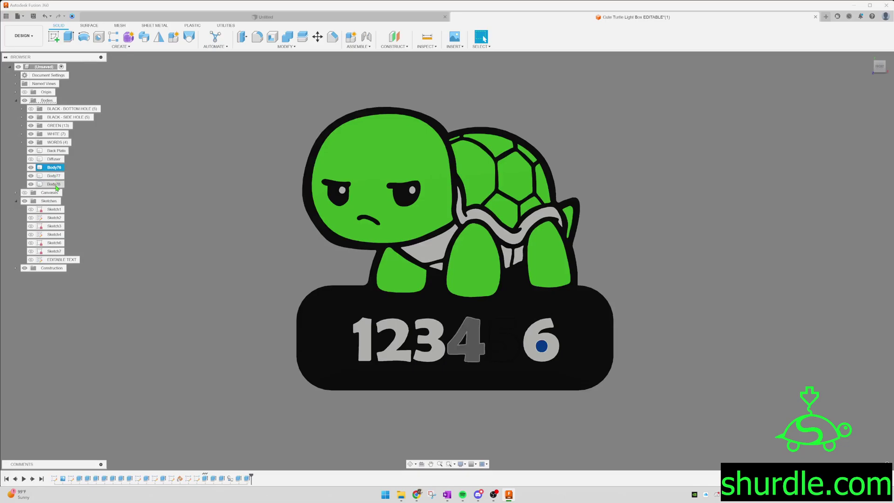
left_click(54, 185, "shift")
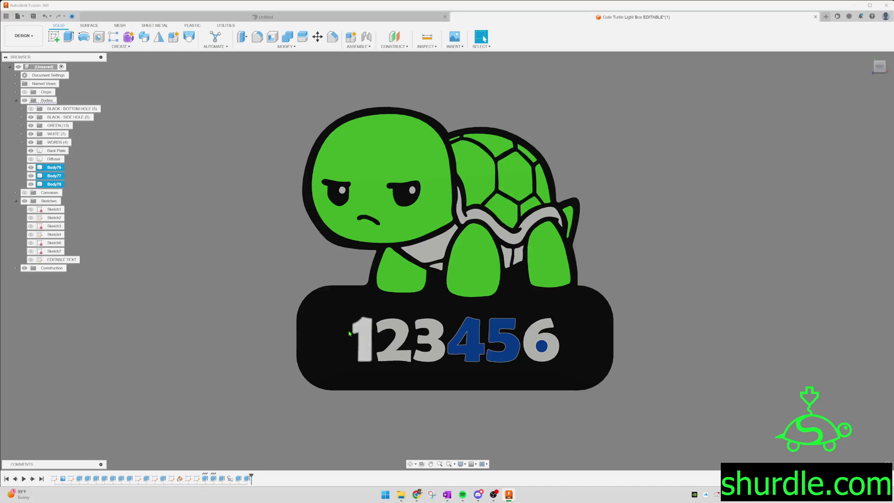
scroll(459, 367, "up", 5)
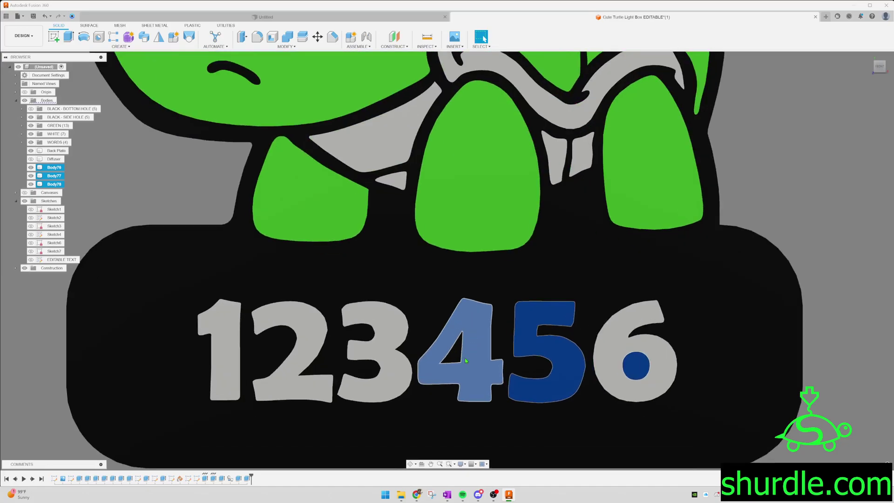
left_click(458, 357)
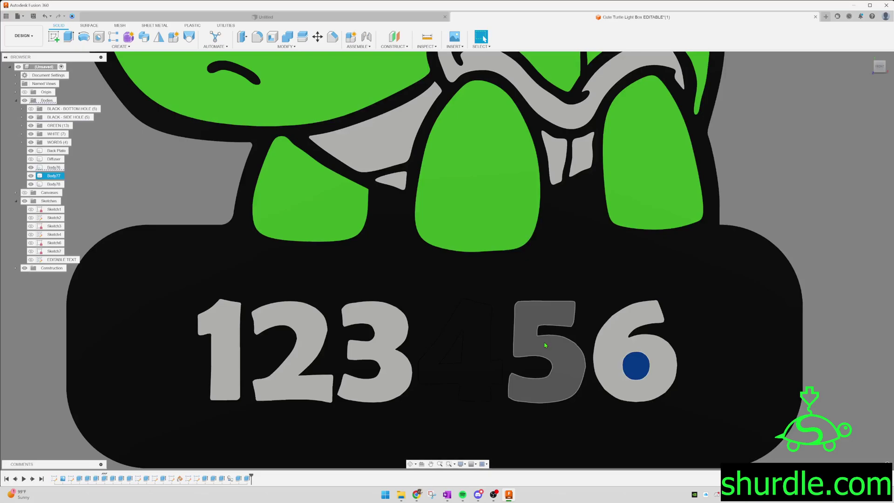
left_click(545, 345)
key("F6")
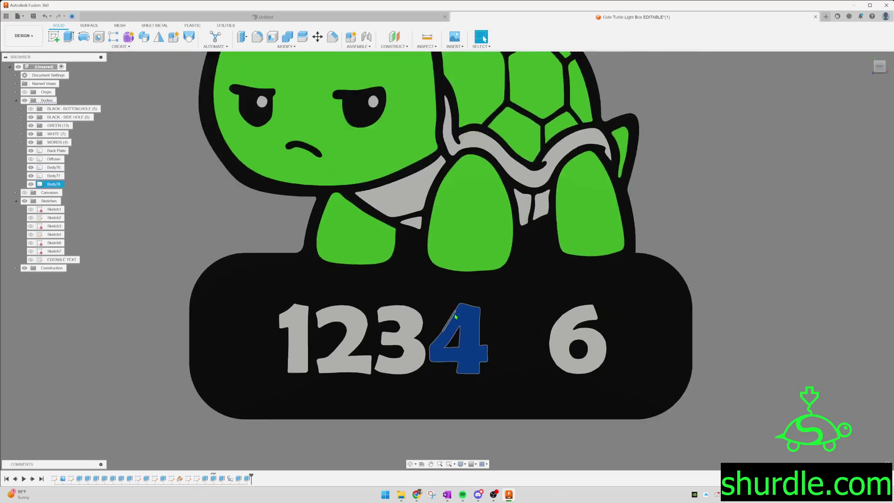
- Review the GREEN (13), WHITE (7) and WORDS (4) body groups
left_click(159, 211)
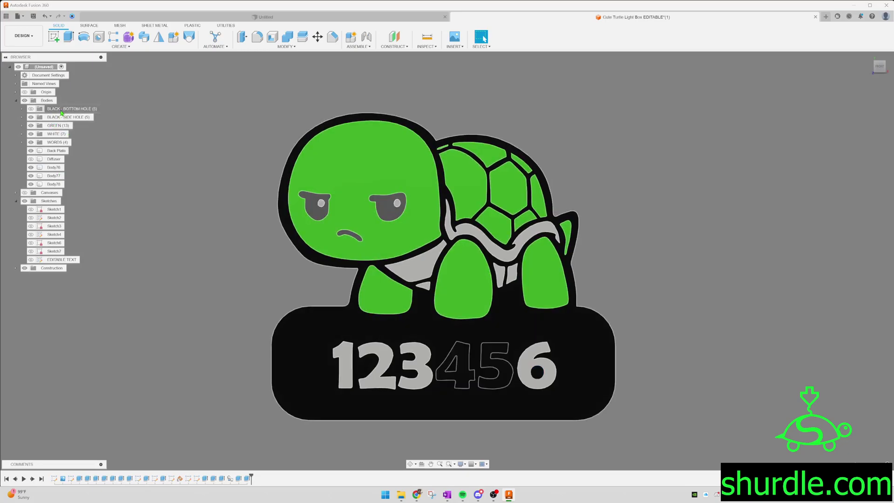
left_click(57, 125)
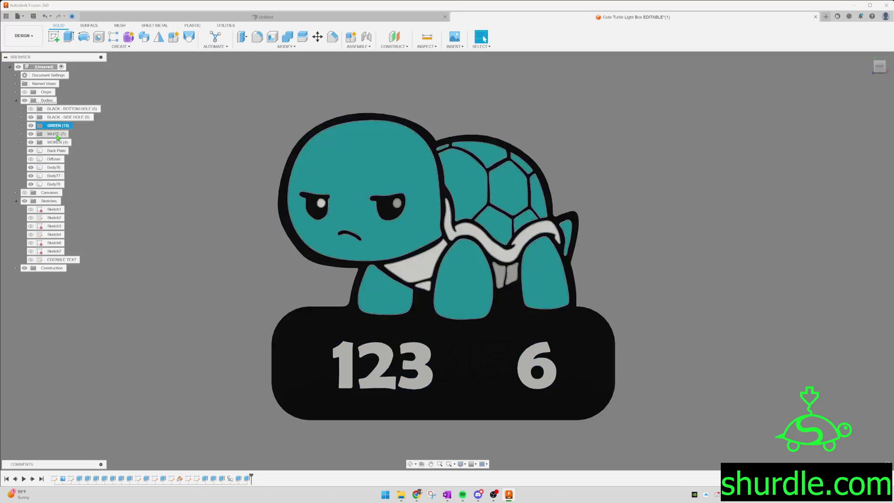
left_click(56, 134)
left_click(56, 142)
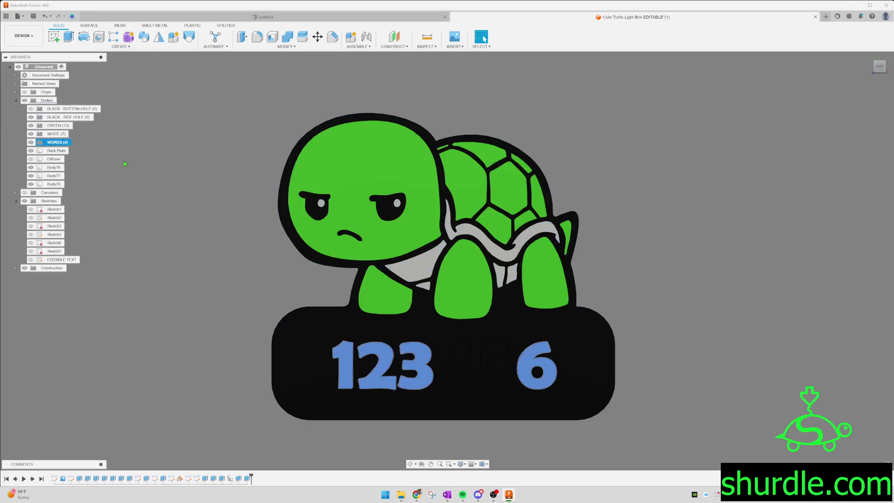
left_click(122, 175)
- Move Body76 into BLACK - SIDE HOLE, and Body77 and Body78 into WORDS
left_click(54, 168)
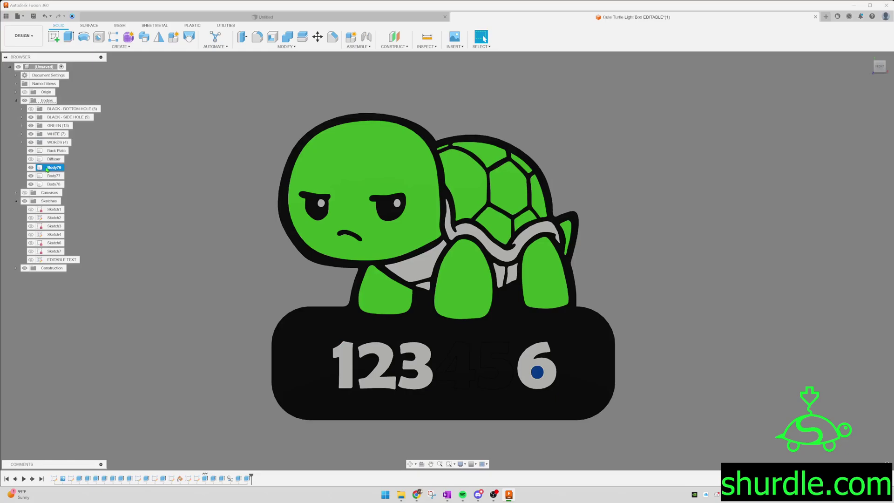
left_click_drag(49, 172, 63, 118)
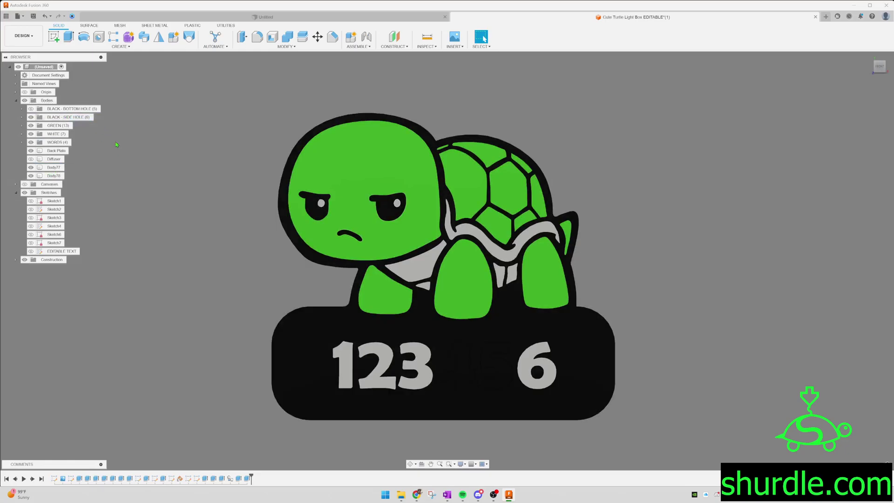
left_click(53, 167)
left_click(238, 269)
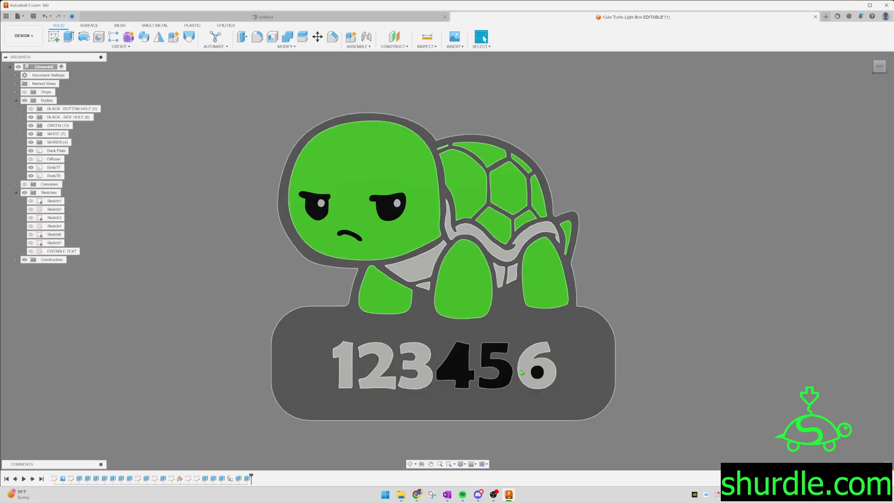
left_click_drag(55, 167, 62, 145)
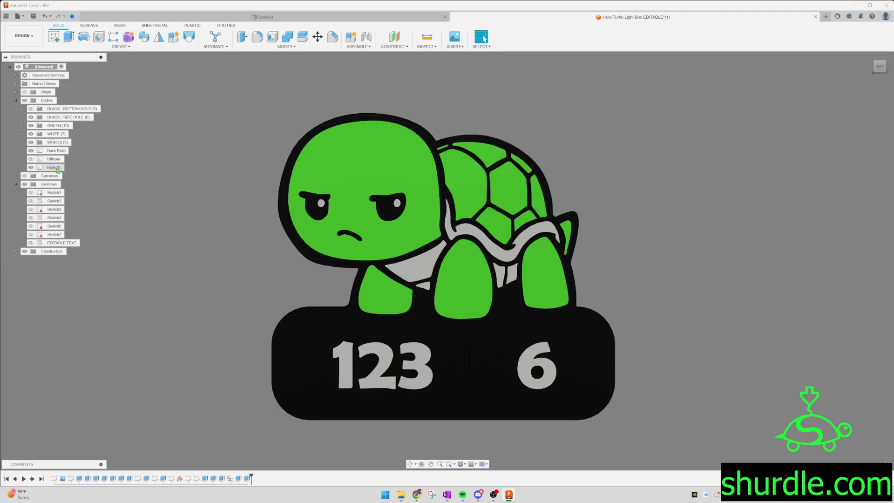
left_click(449, 344)
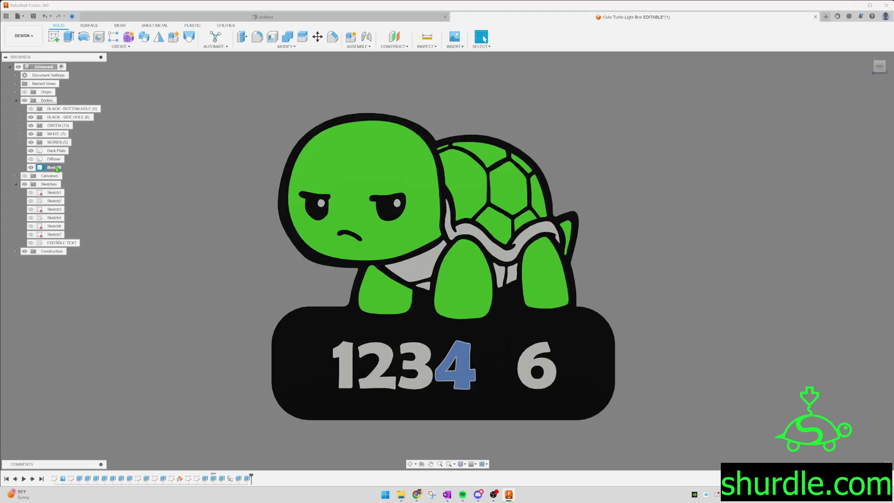
left_click_drag(54, 167, 62, 145)
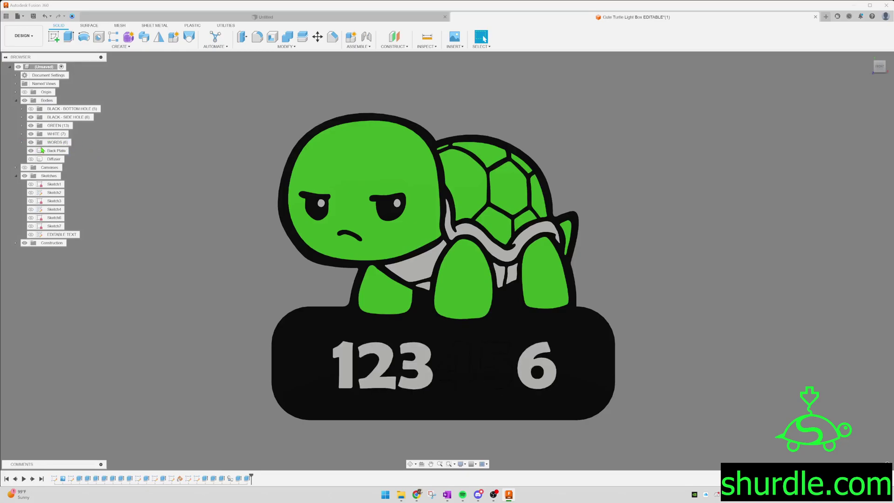
- Expand WORDS and select all six number bodies from Body39 to Body78
left_click(22, 142)
left_click(61, 152)
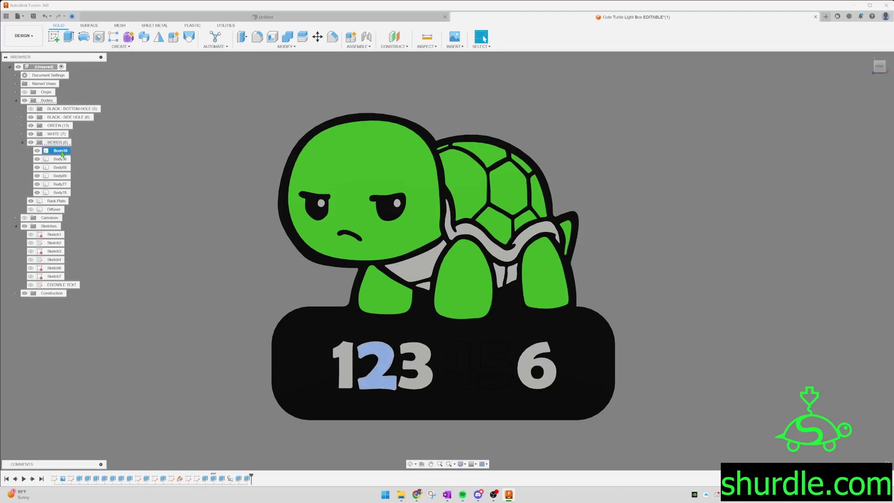
left_click(63, 194, "shift")
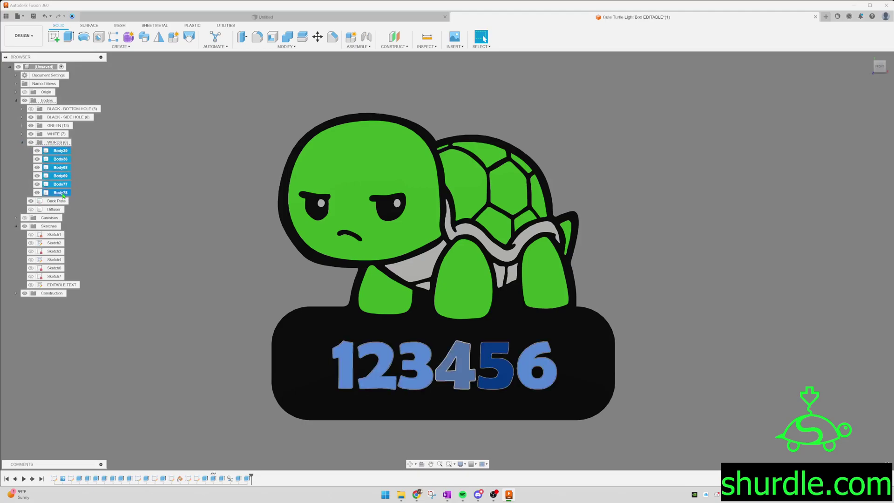
left_click(225, 220)
- Edit the ABS (White) appearance to a new colour and close the Appearance panel
key("a")
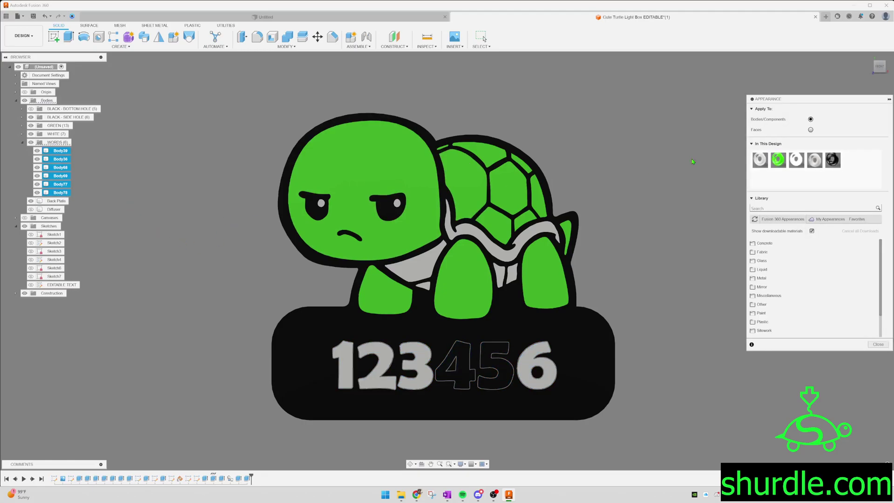
right_click(793, 161)
left_click(576, 116)
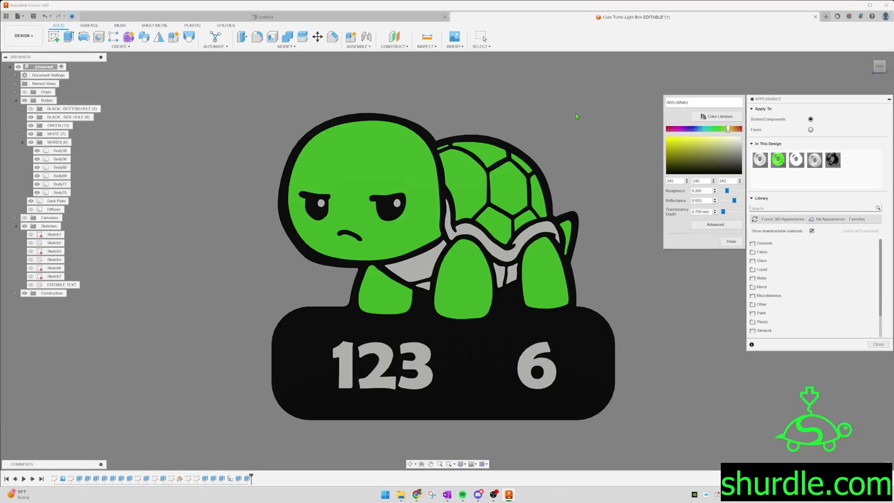
left_click(726, 146)
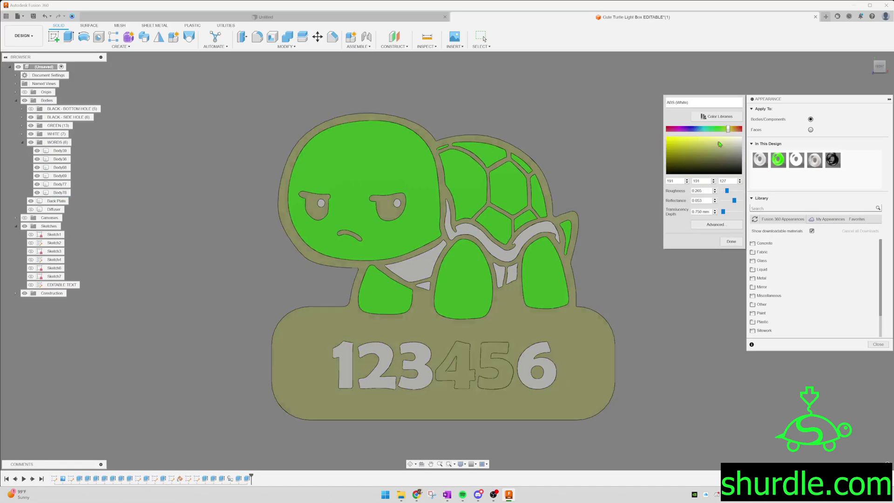
left_click(736, 242)
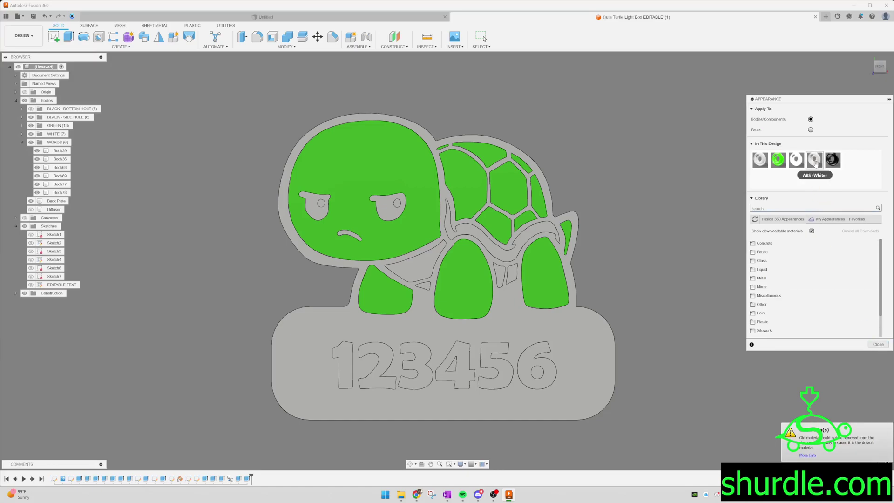
key("Escape")
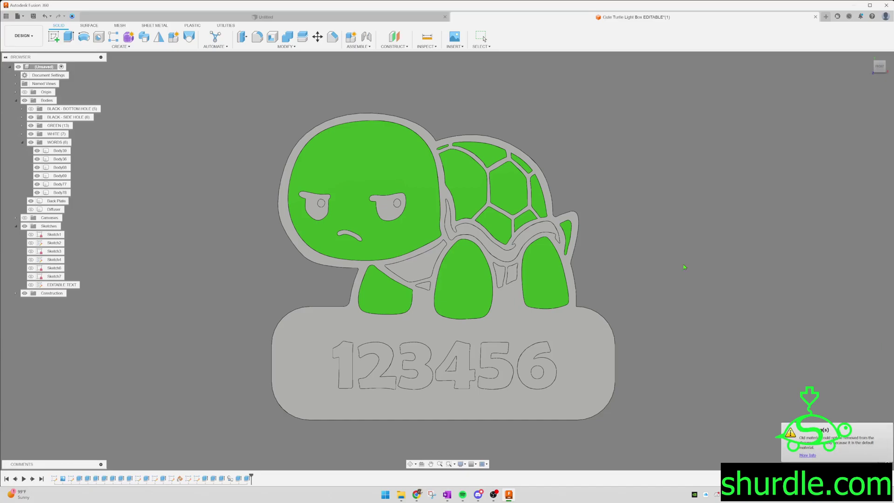
- Undo the colour edit and drag the grey ABS appearance onto all six number bodies
left_click(43, 17)
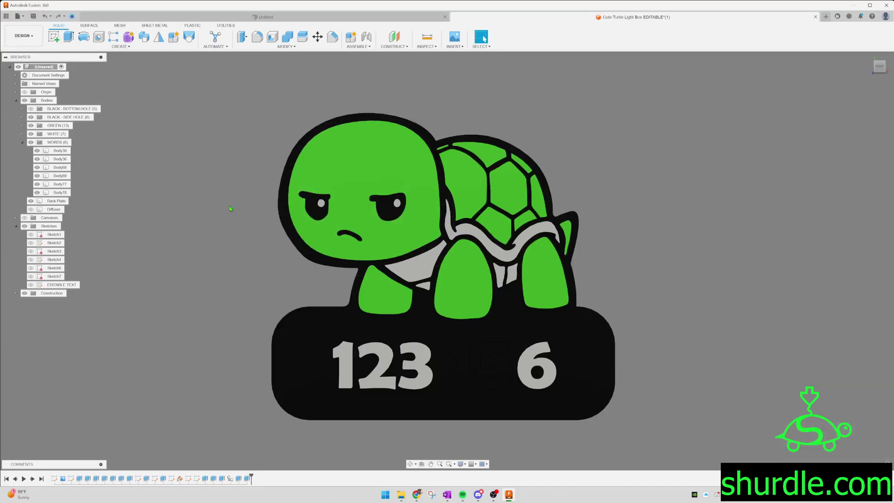
key("a")
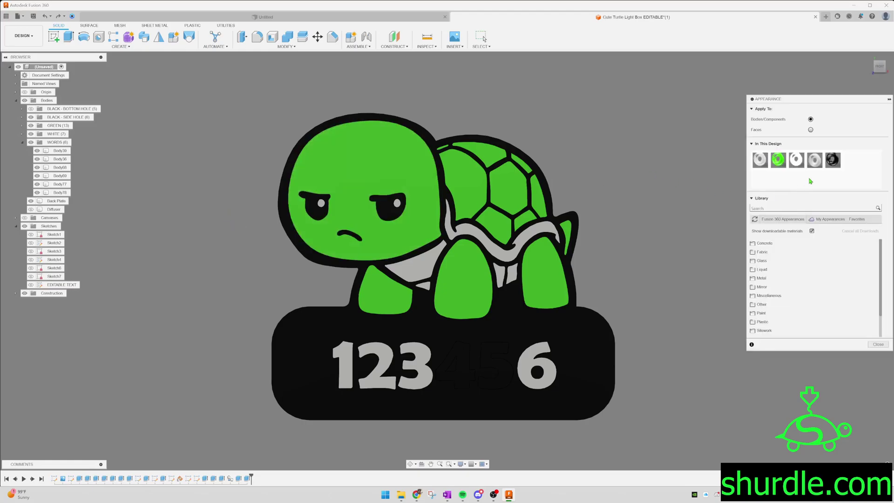
left_click_drag(815, 160, 62, 194)
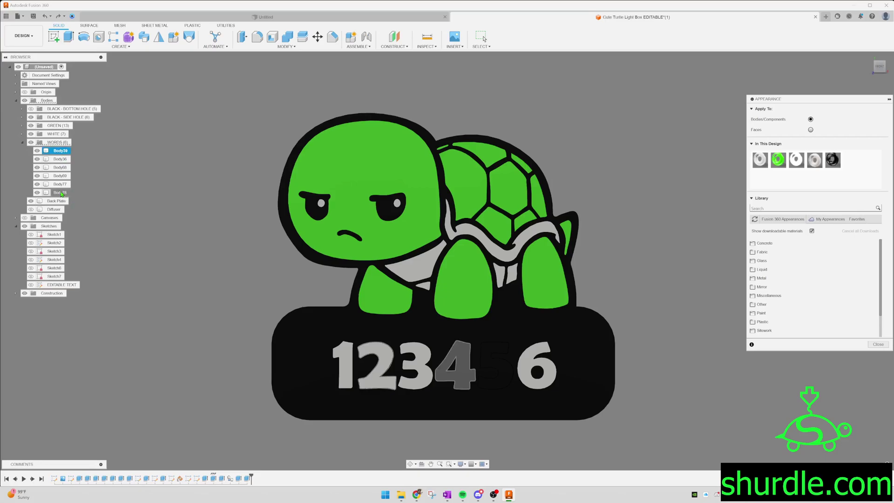
left_click(60, 192, "shift")
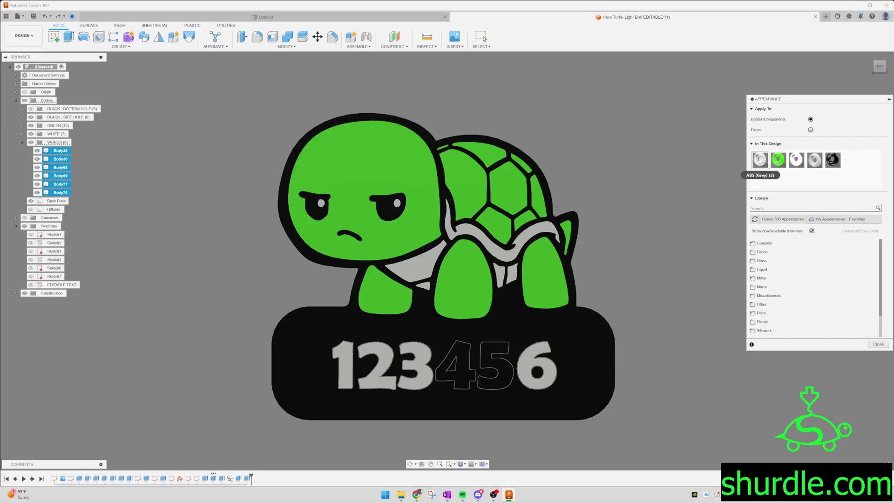
left_click_drag(760, 159, 65, 168)
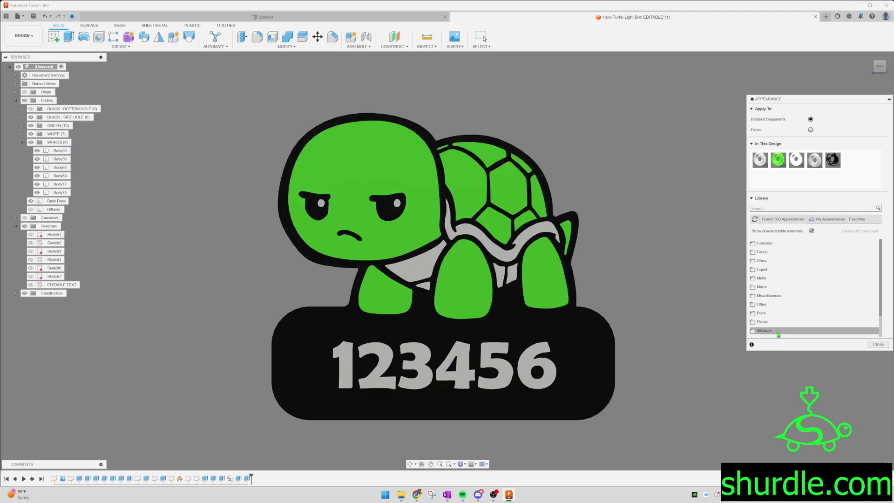
left_click(878, 345)
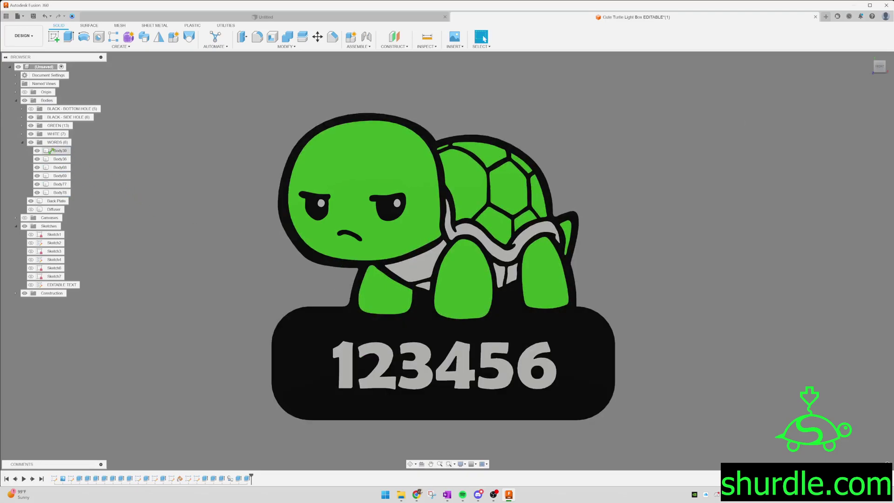
left_click(22, 143)
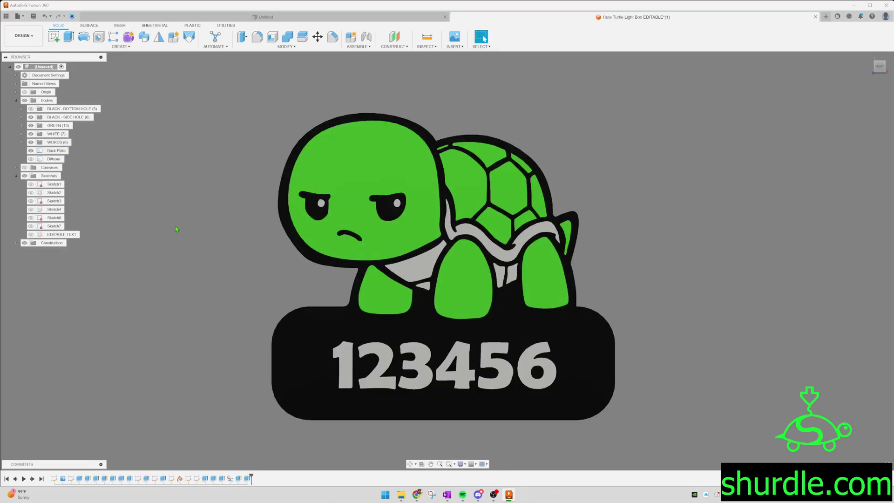
left_click(32, 126)
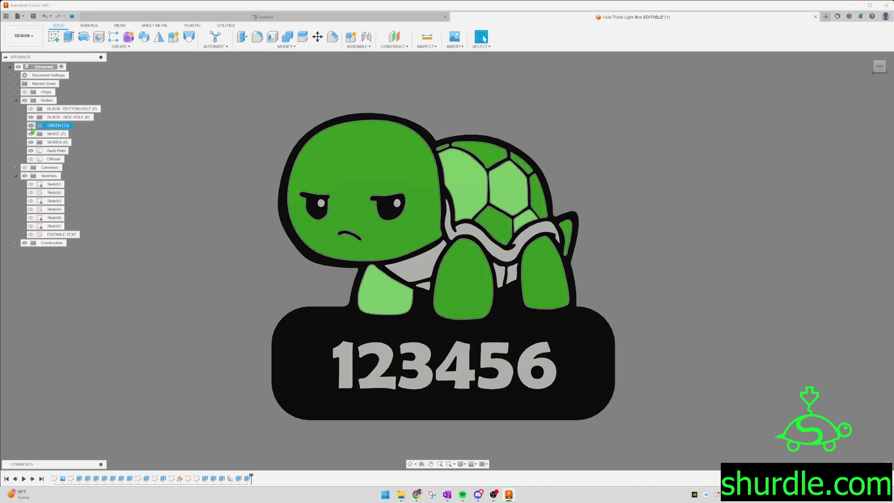
left_click(31, 126)
left_click(31, 134)
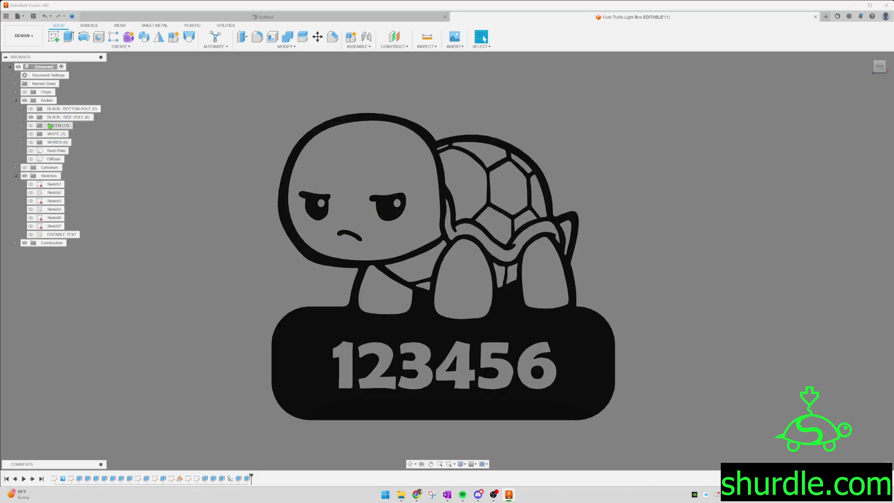
left_click(63, 118)
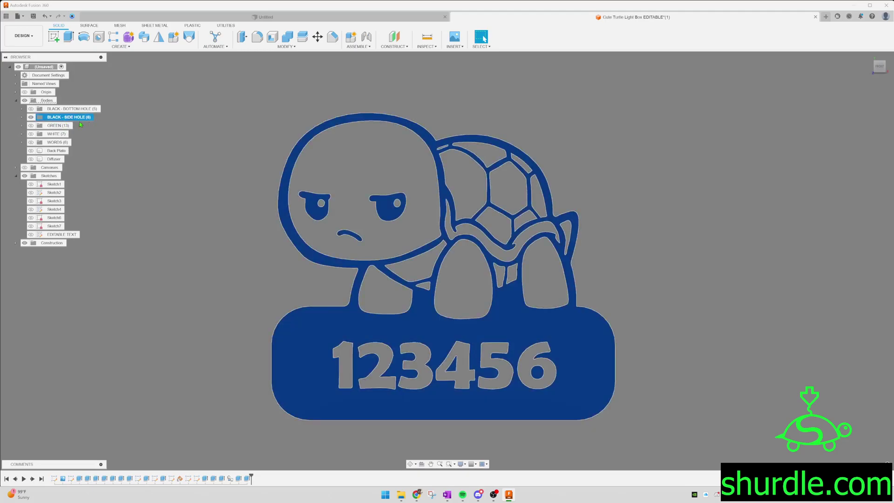
left_click(140, 132)
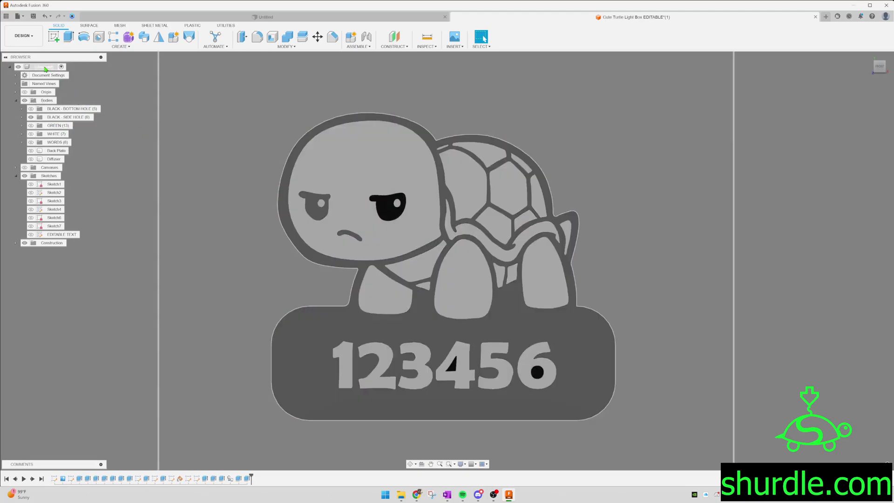
right_click(45, 68)
left_click(132, 80)
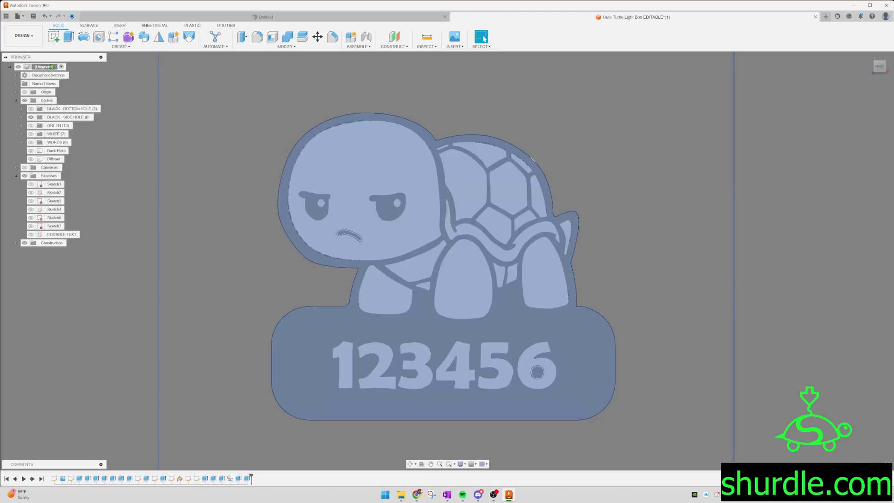
- Save the design as Cute Turtle Light Box EDITABLE EXAMPLE in the 3D Logo Lamps project
left_click(34, 20)
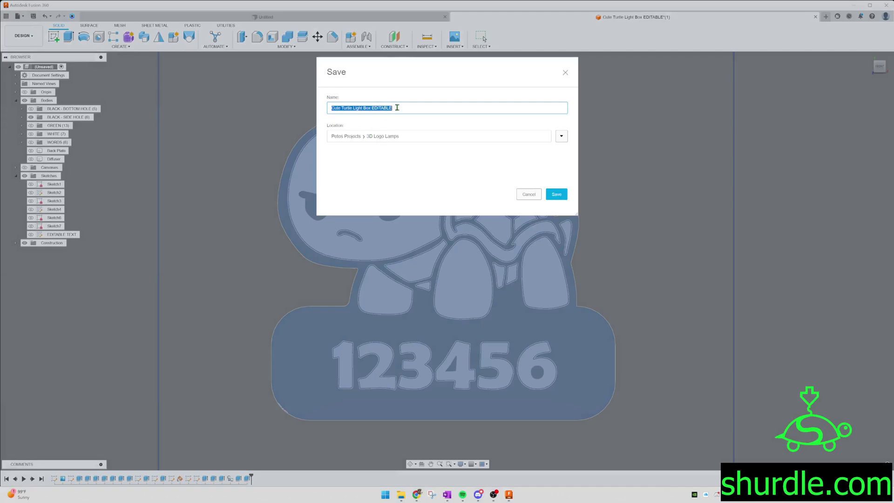
left_click(398, 108)
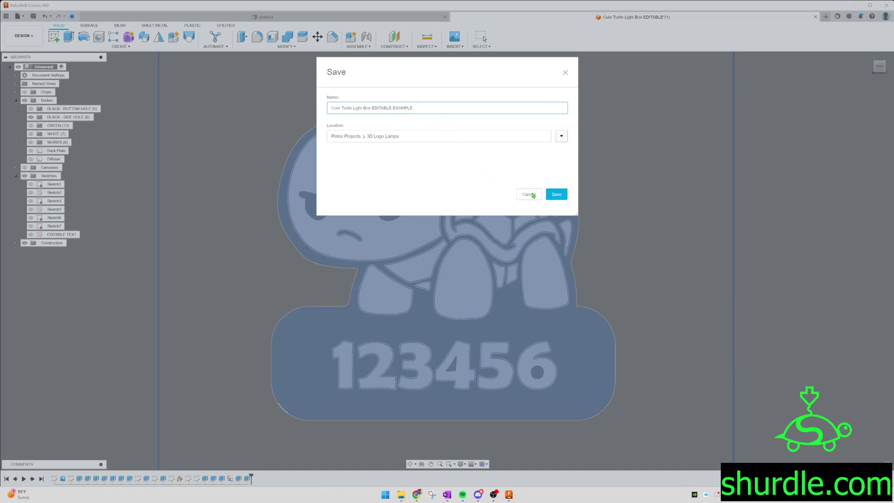
left_click(556, 194)
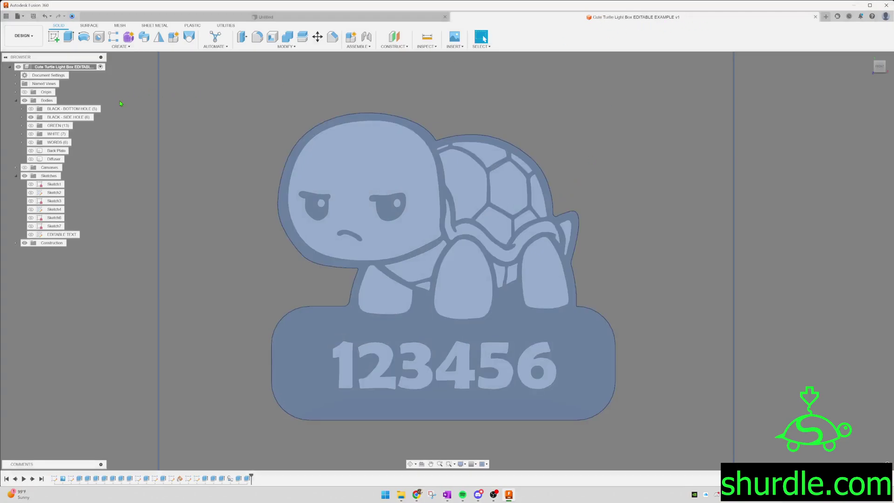
- Export the design as a single-file STL mesh named BLACK into Downloads
right_click(73, 66)
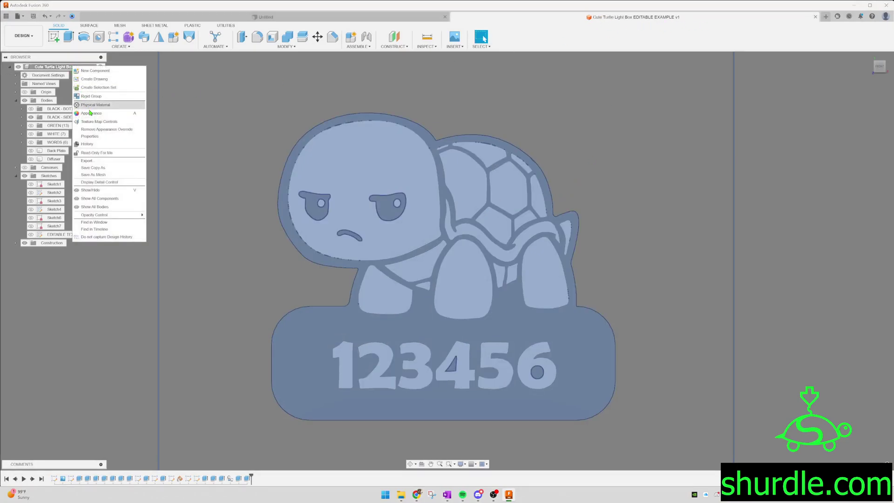
left_click(93, 175)
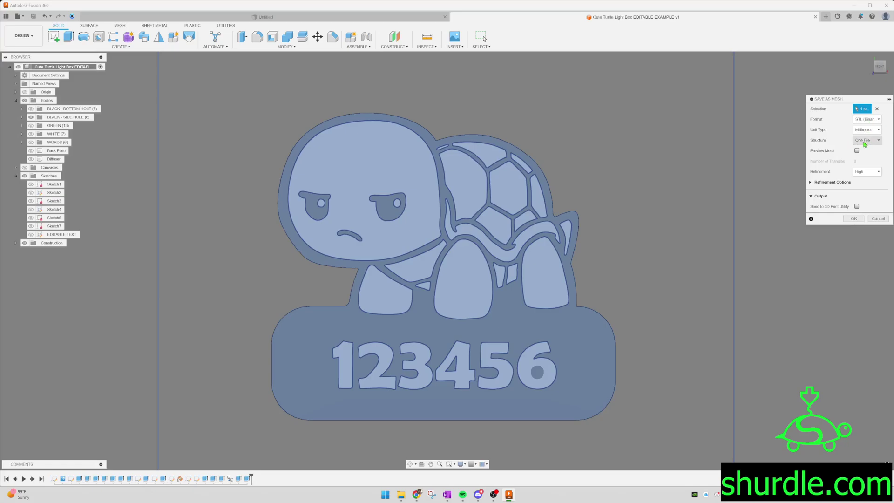
left_click(864, 140)
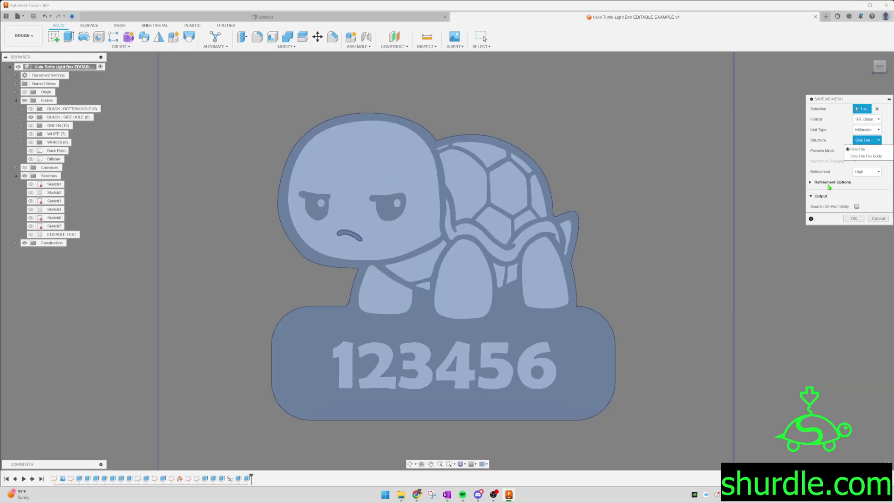
left_click(876, 185)
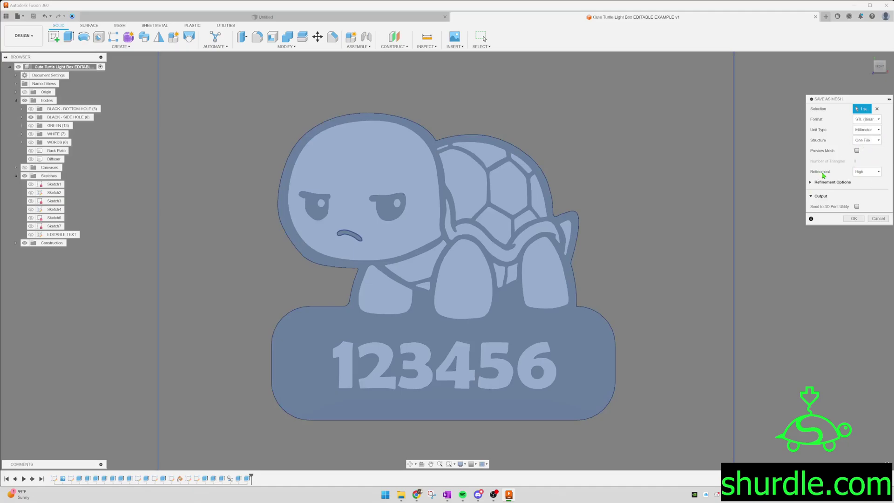
left_click(854, 219)
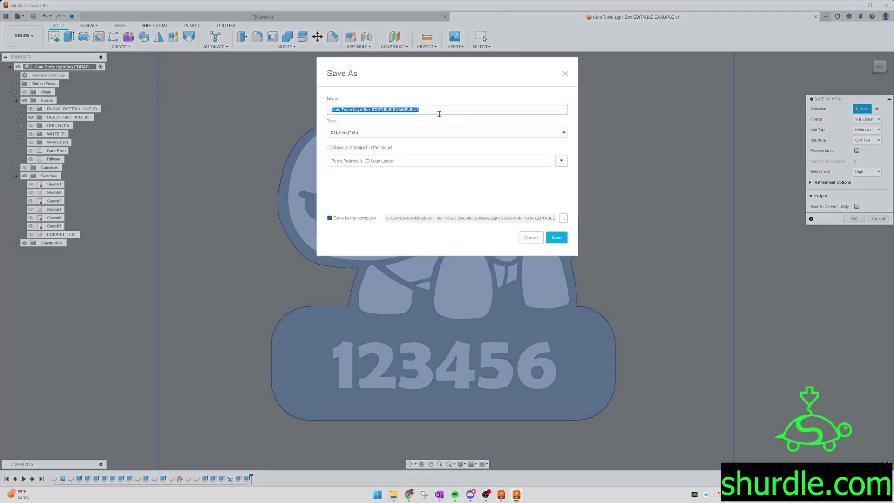
type("BLACK")
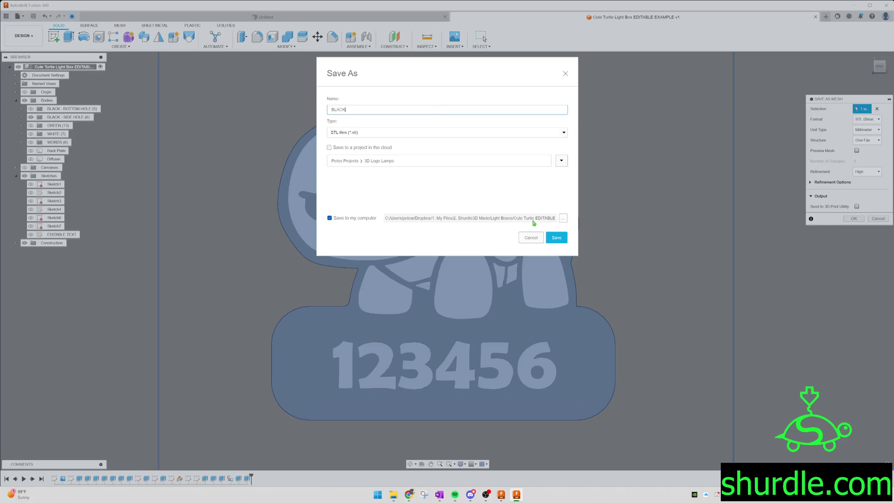
left_click(563, 218)
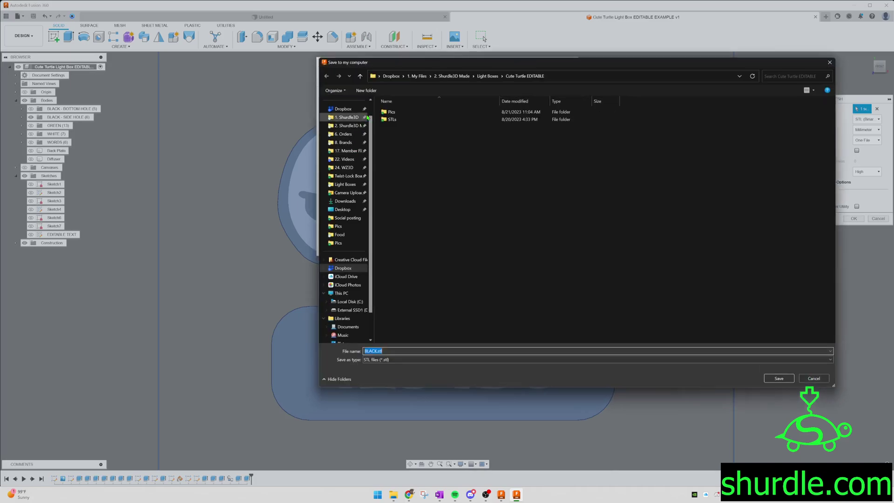
left_click(345, 201)
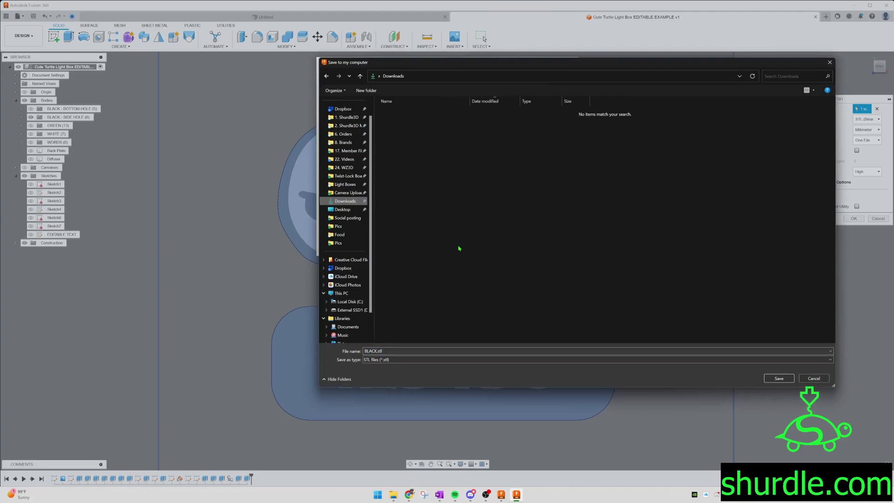
left_click(778, 378)
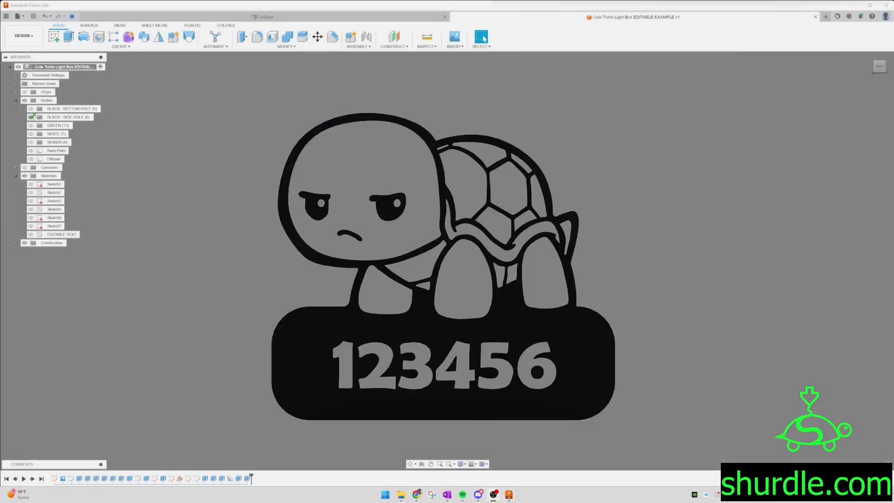
- Show only the green bodies and export them as the GREEN STL mesh to Downloads
left_click(31, 117)
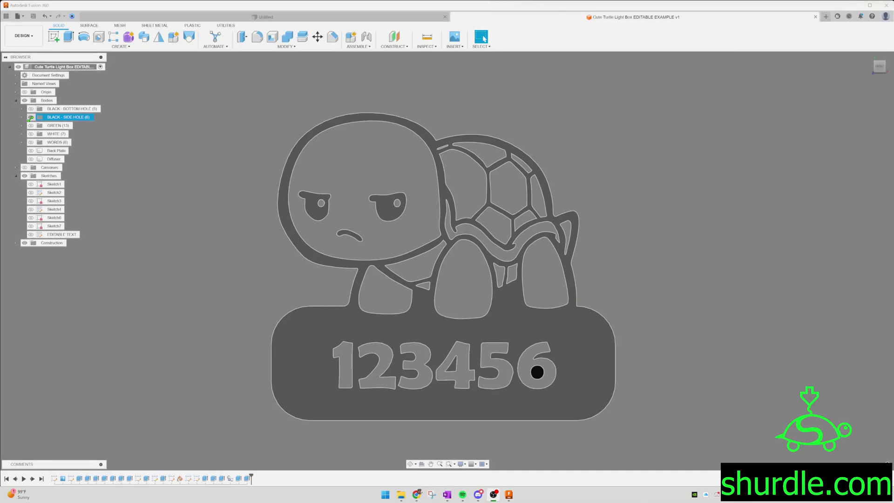
left_click(31, 125)
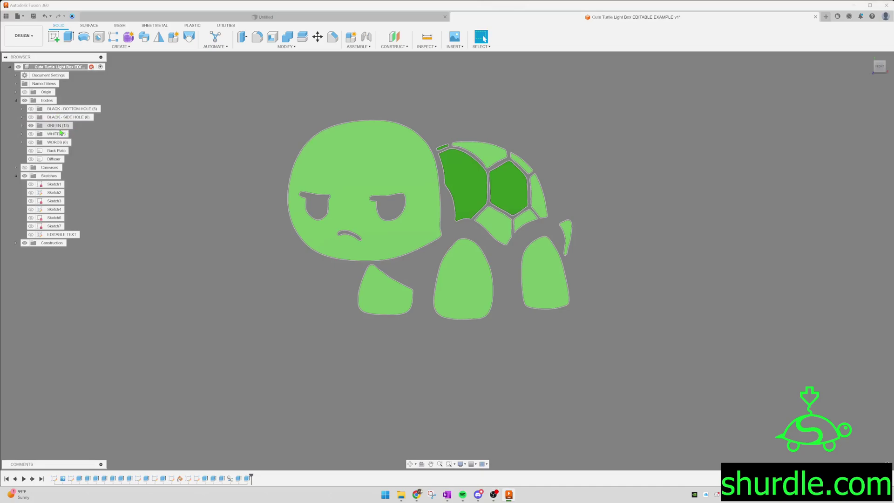
right_click(68, 66)
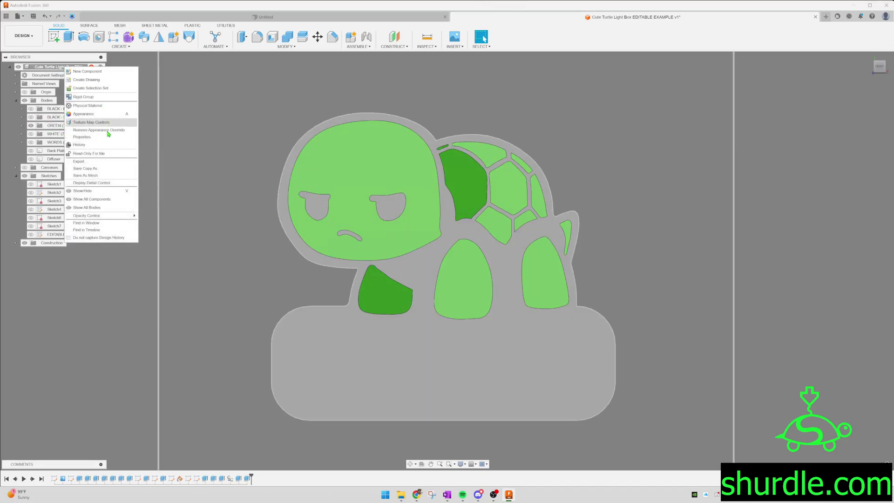
left_click(91, 173)
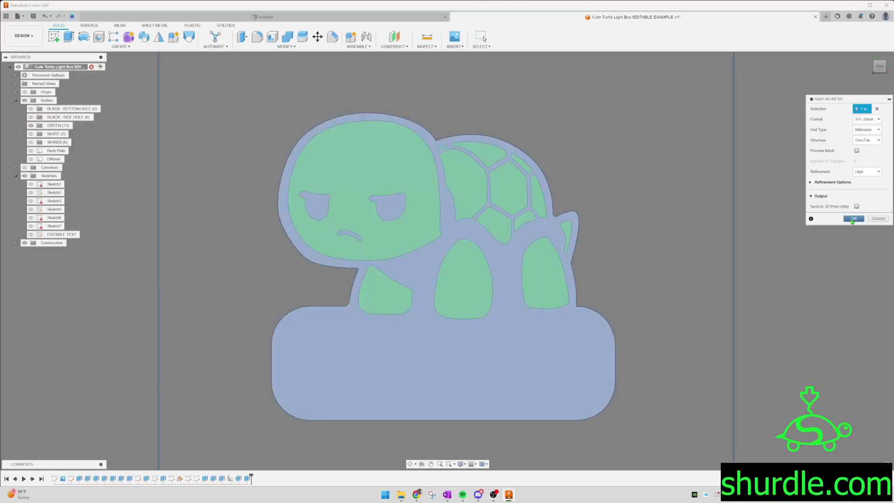
left_click(853, 218)
type("GREEN")
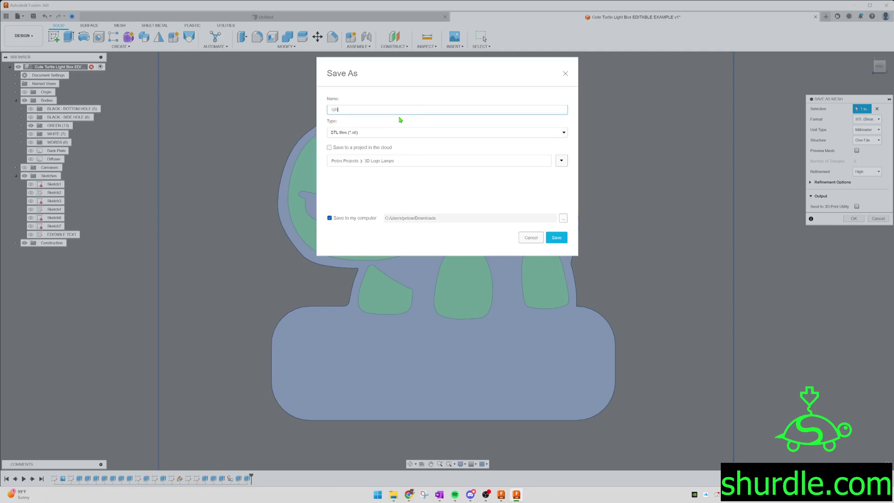
left_click(556, 237)
- Show only the white bodies and export them as the WHITE STL mesh
left_click(31, 126)
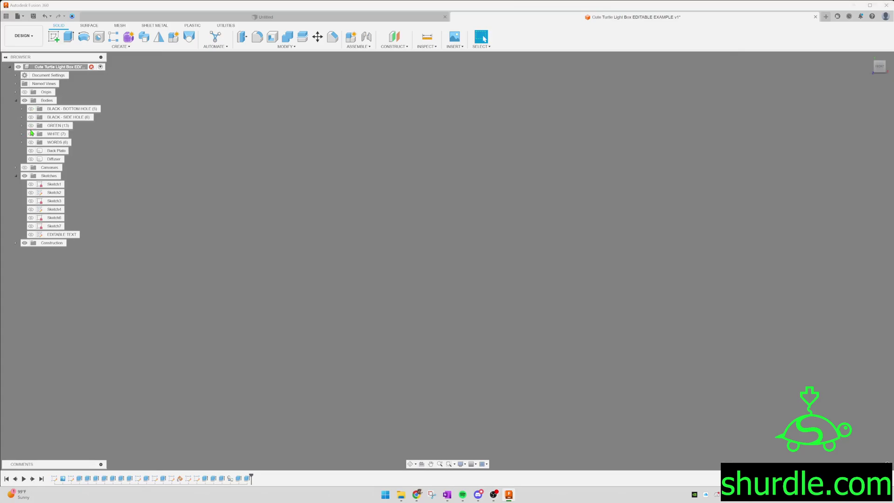
left_click(31, 133)
right_click(57, 68)
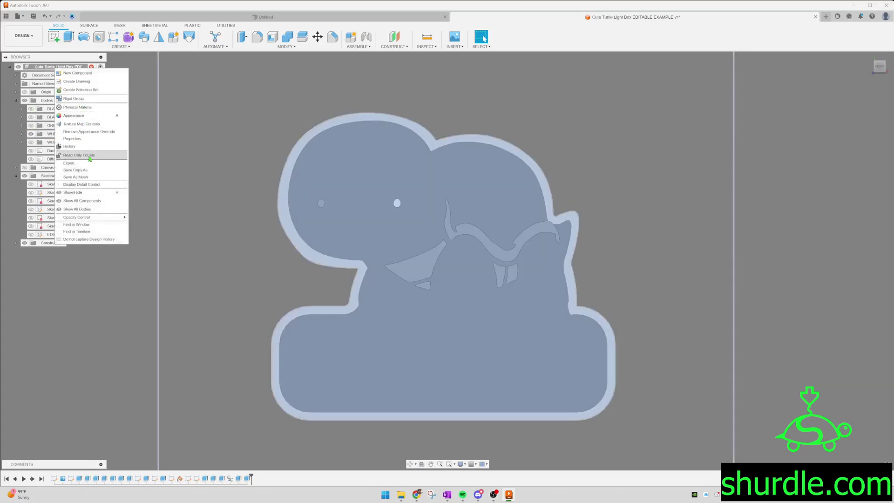
left_click(75, 177)
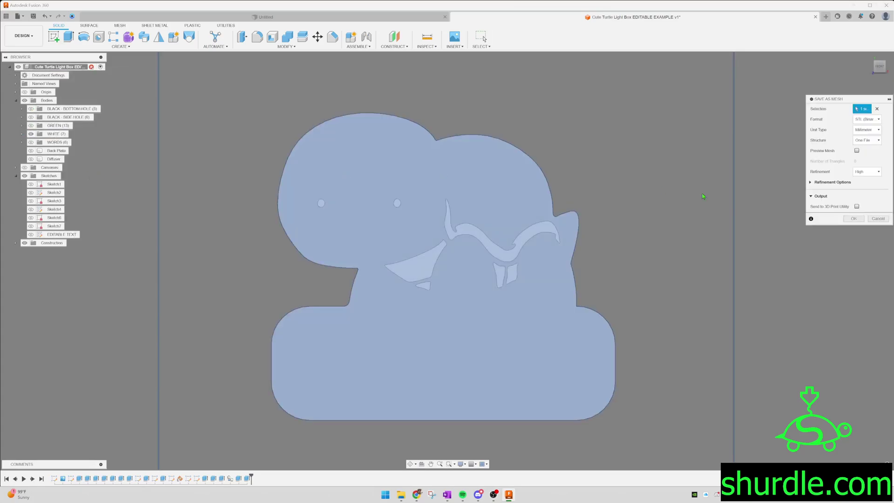
left_click(853, 219)
type("WHITE")
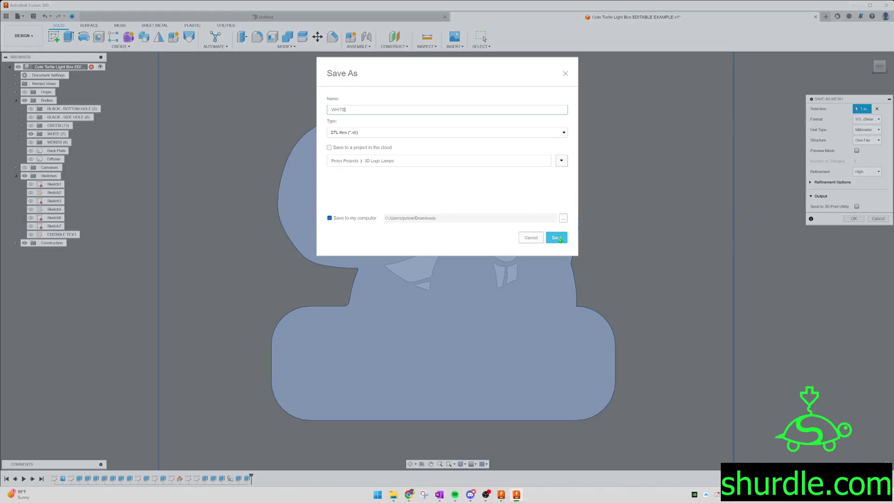
left_click(557, 237)
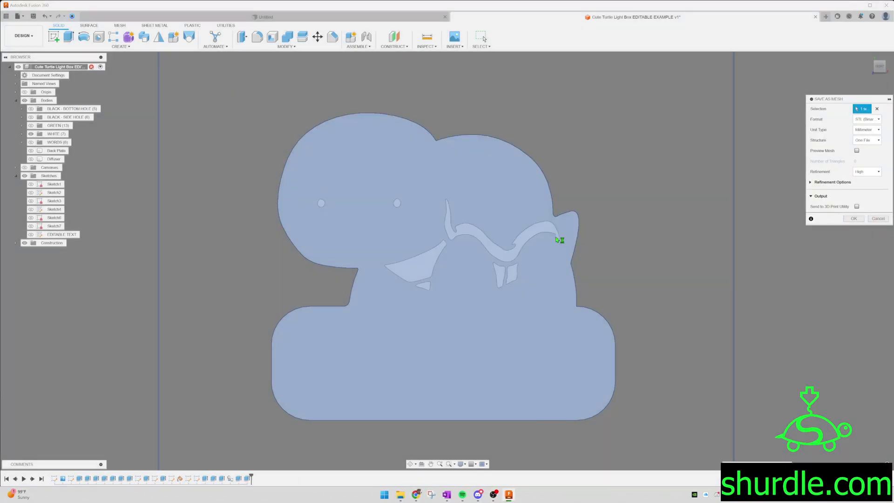
- Show only the number-text bodies and export them as the WORDS STL mesh
left_click(30, 133)
left_click(31, 142)
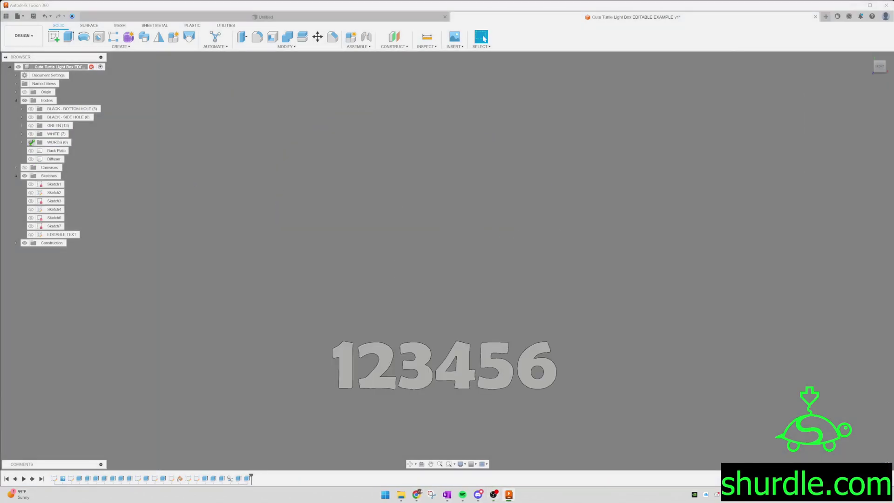
right_click(65, 67)
left_click(93, 176)
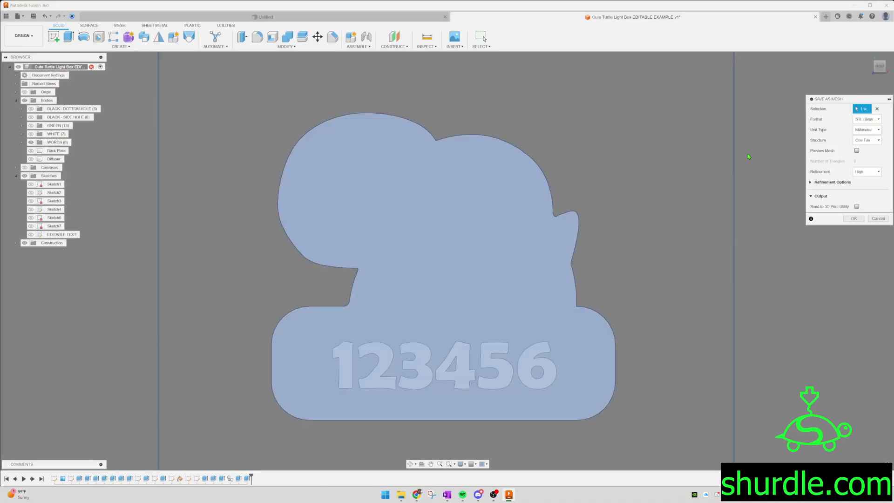
left_click(853, 218)
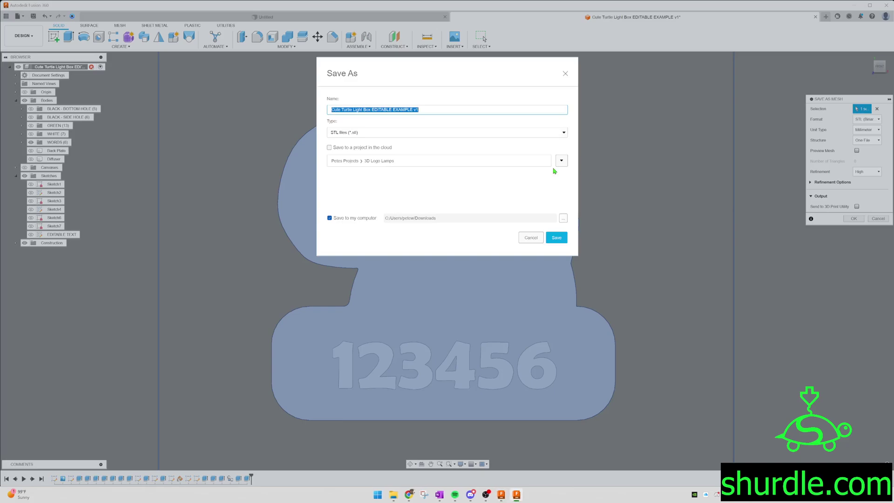
type("WRD")
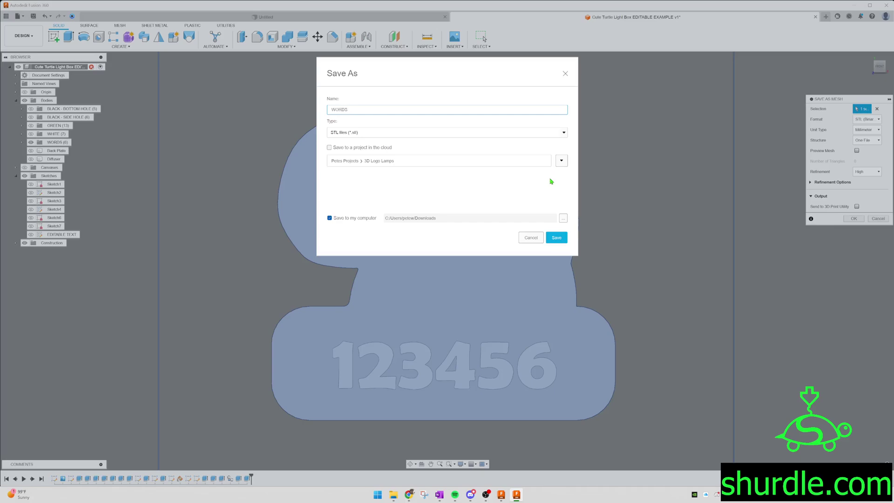
left_click(557, 238)
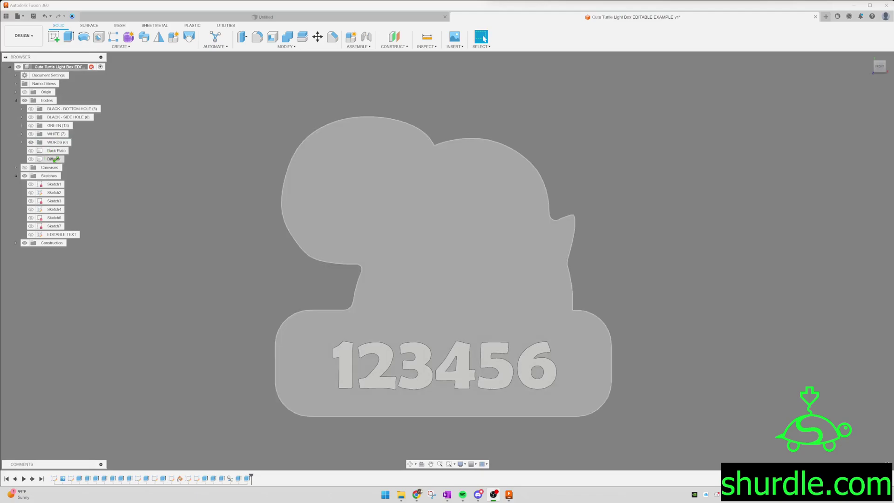
- Unhide the WHITE, GREEN and both BLACK body groups and save the design as version 2
left_click(31, 159)
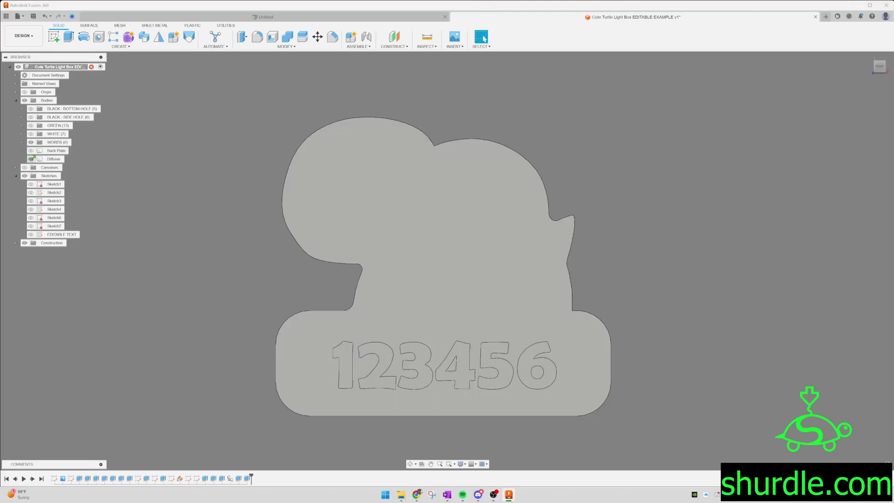
left_click(31, 159)
left_click(30, 133)
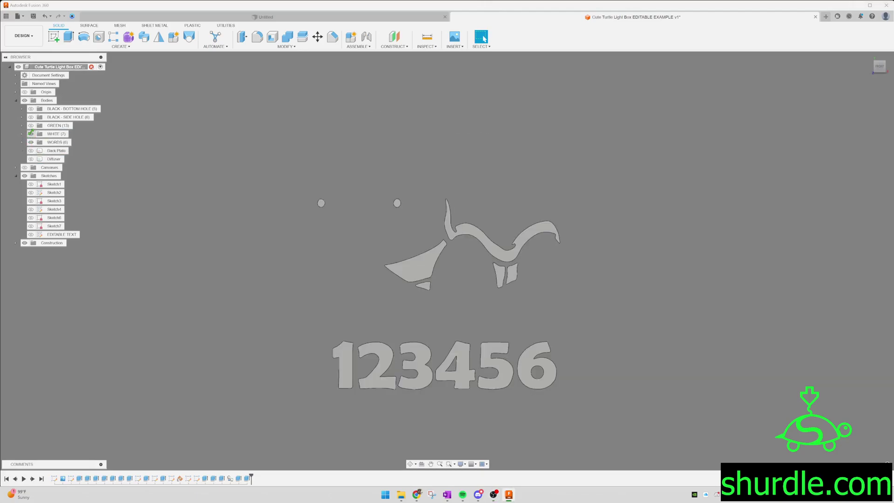
left_click(31, 125)
left_click(30, 117)
left_click(31, 109)
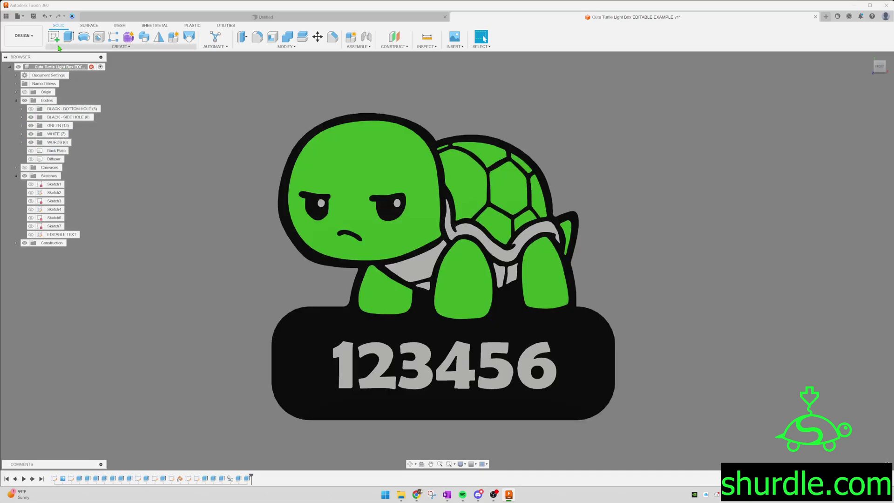
left_click(33, 16)
left_click(434, 259)
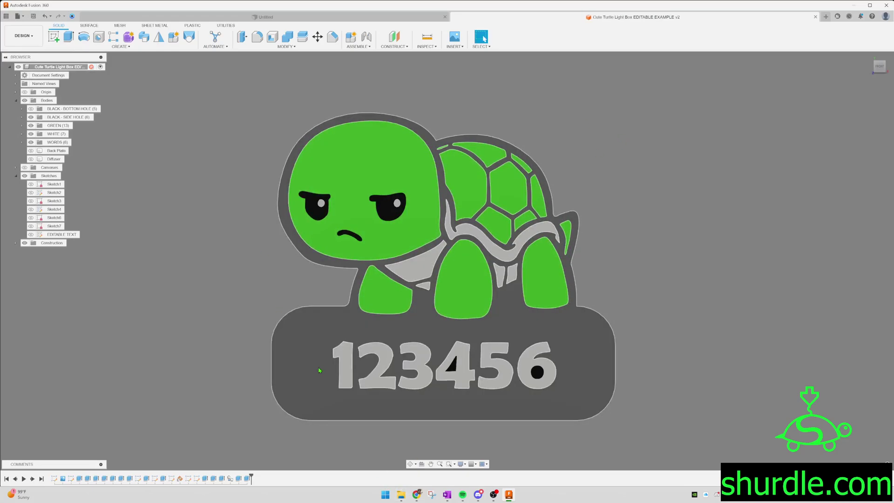
- Launch Bambu Studio from the Start menu and create a new empty project
mouse_move(404, 499)
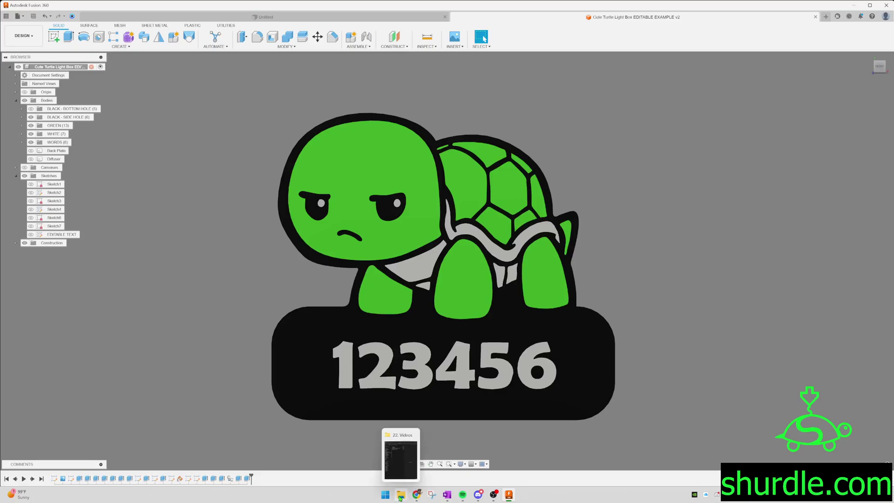
left_click(385, 495)
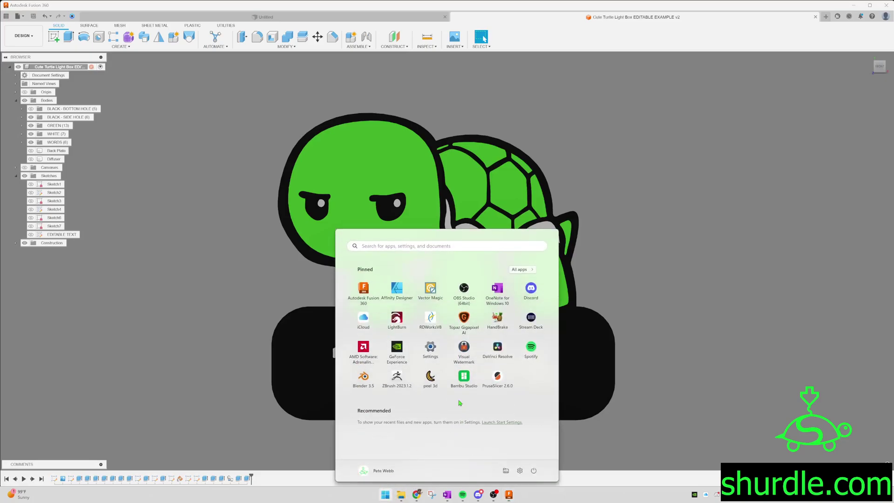
left_click(464, 378)
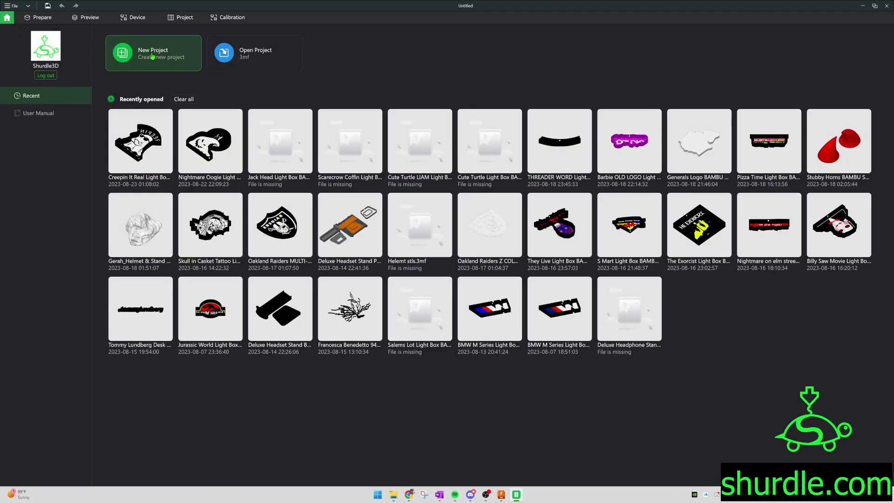
left_click(152, 56)
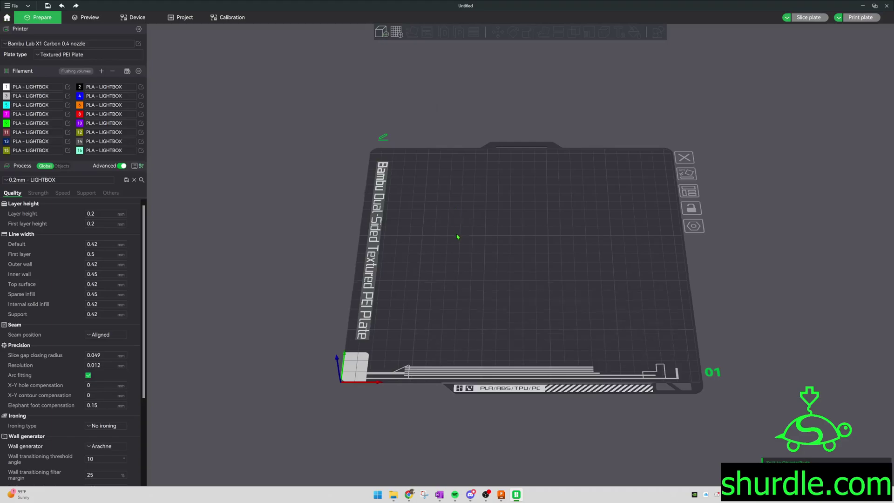
- Add two more build plates, naming plate 03 Diffuser and plate 02 Back Plate
left_click_drag(457, 237, 408, 62)
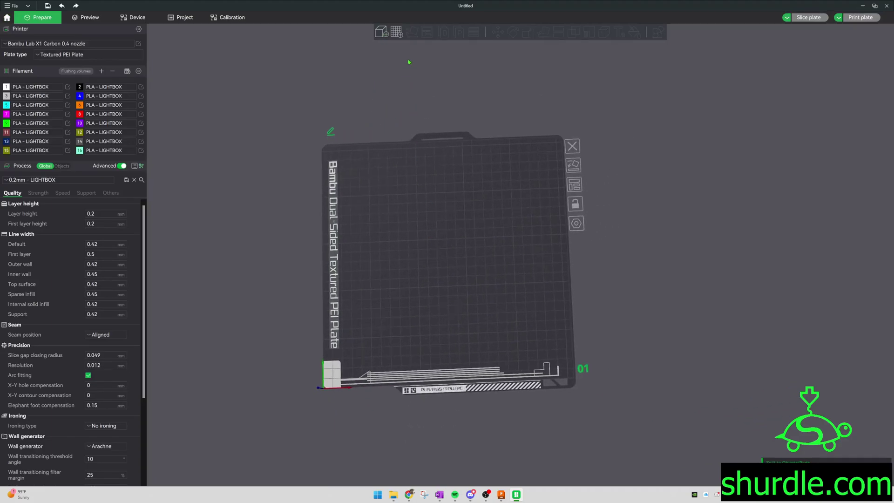
left_click(397, 32)
left_click(399, 33)
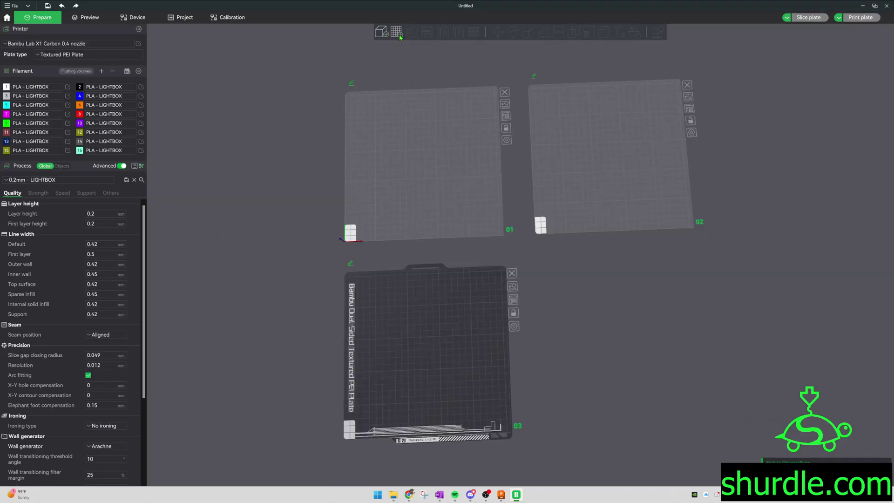
left_click(351, 264)
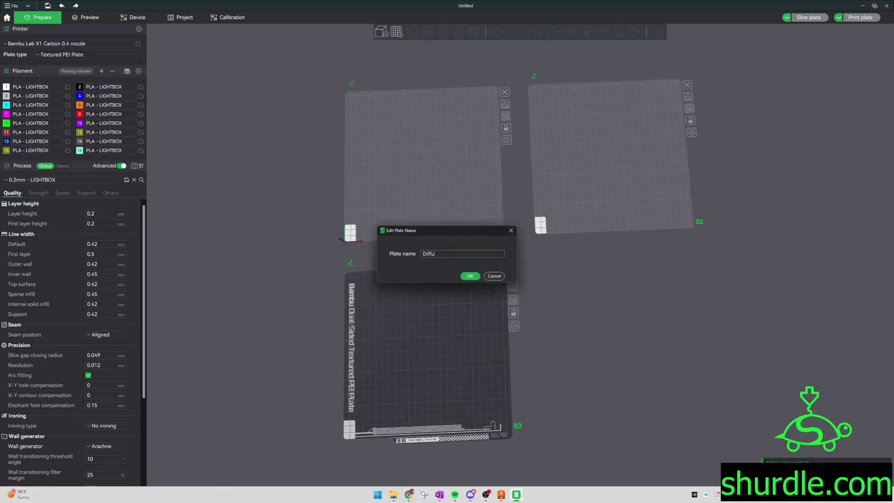
left_click(469, 275)
left_click(534, 76)
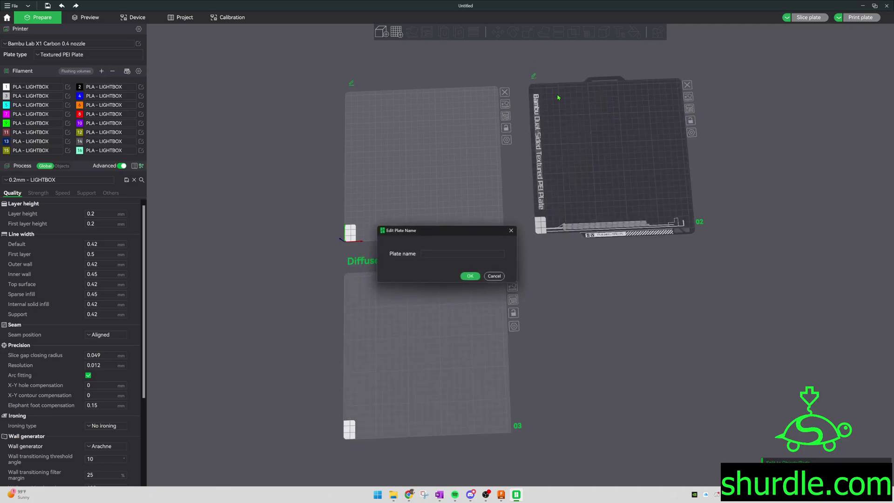
left_click(446, 253)
left_click(472, 276)
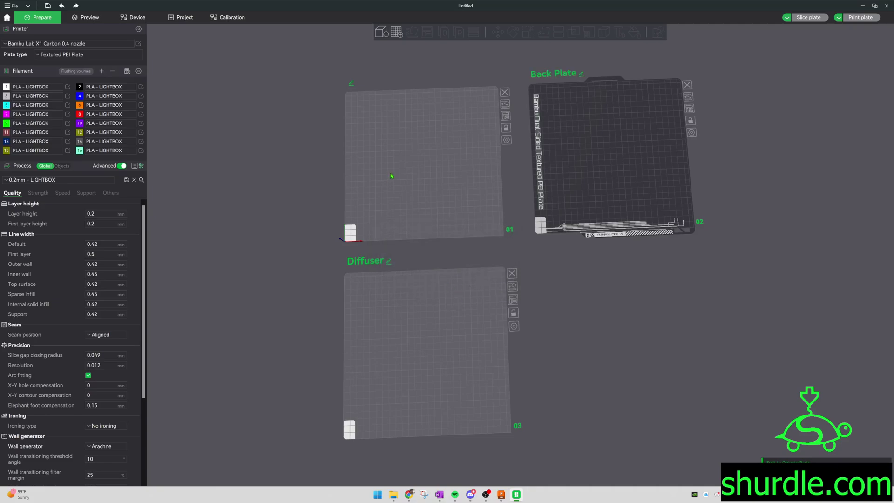
- Make plate 01 active and rename it Colors
left_click_drag(357, 84, 366, 107)
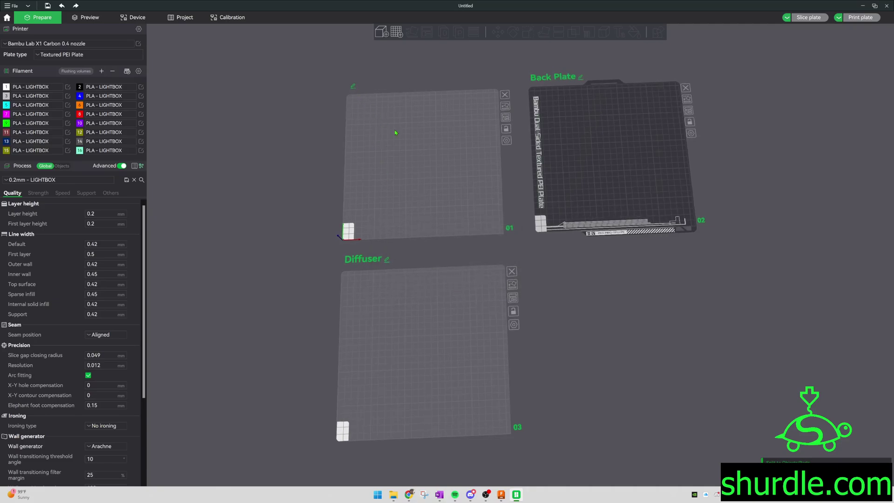
left_click(367, 100)
left_click(353, 87)
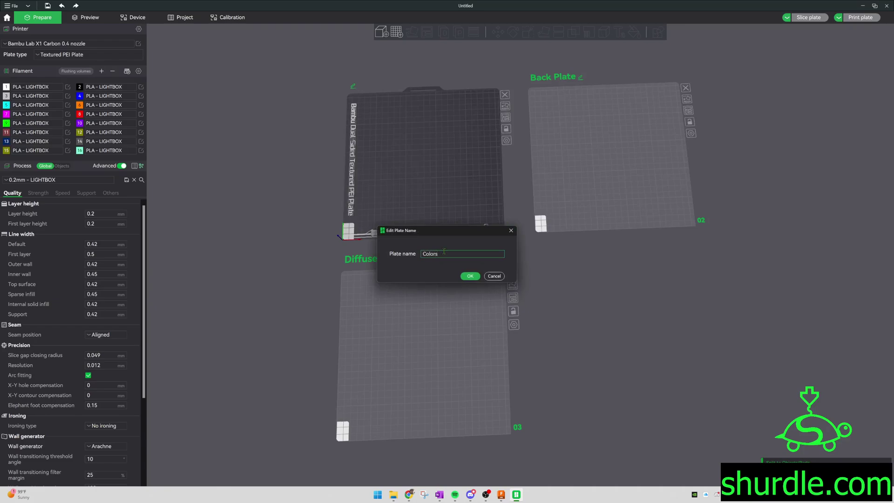
left_click(470, 276)
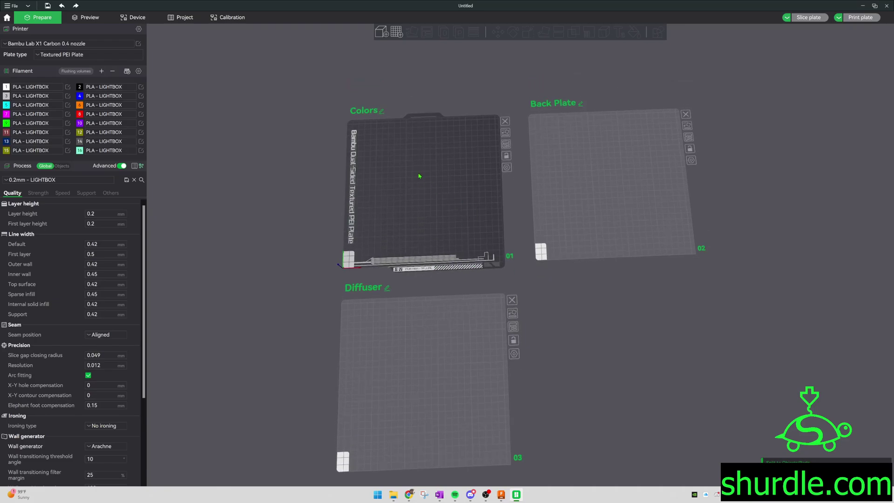
- Import WORDS, WHITE, GREEN and BLACK.stl from Downloads as one multi-part turtle object
left_click(381, 32)
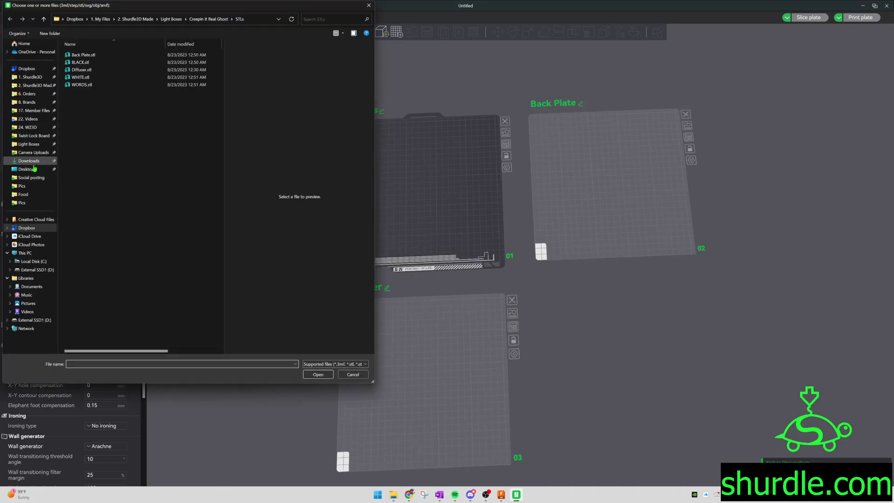
left_click(35, 161)
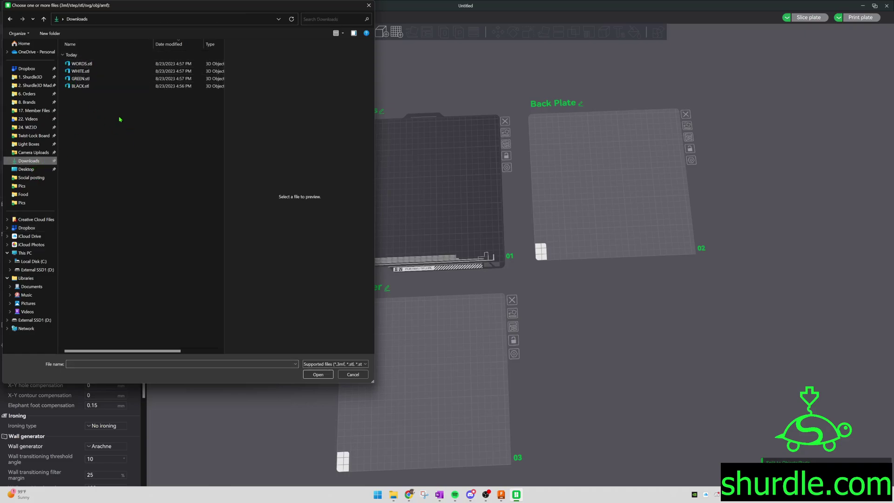
left_click_drag(124, 118, 78, 66)
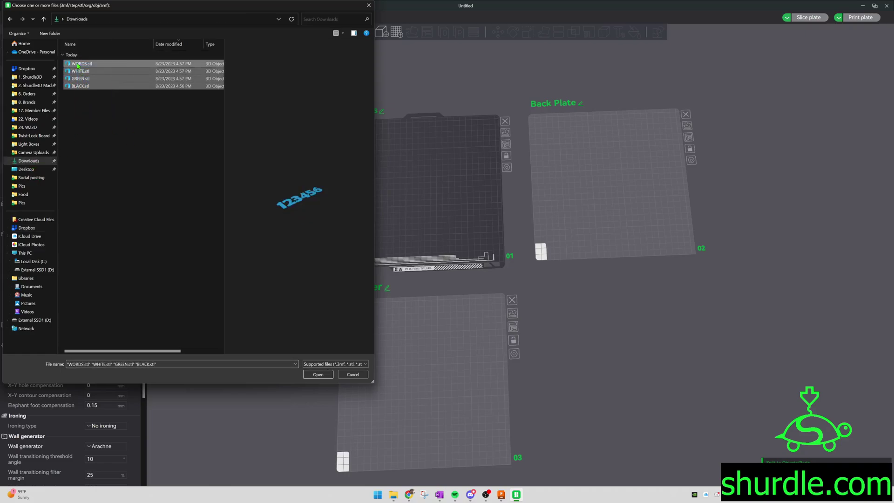
left_click(321, 375)
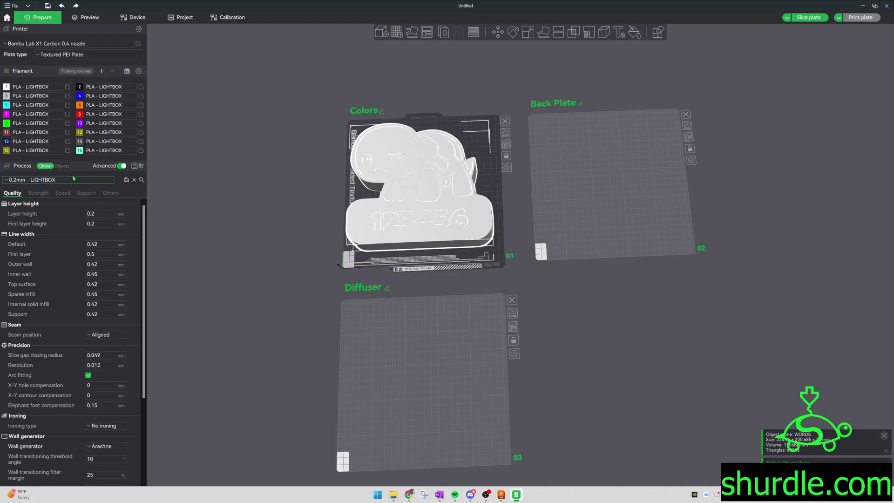
- Assign green filament 9 to GREEN.stl and black filament 2 to BLACK.stl
left_click(62, 166)
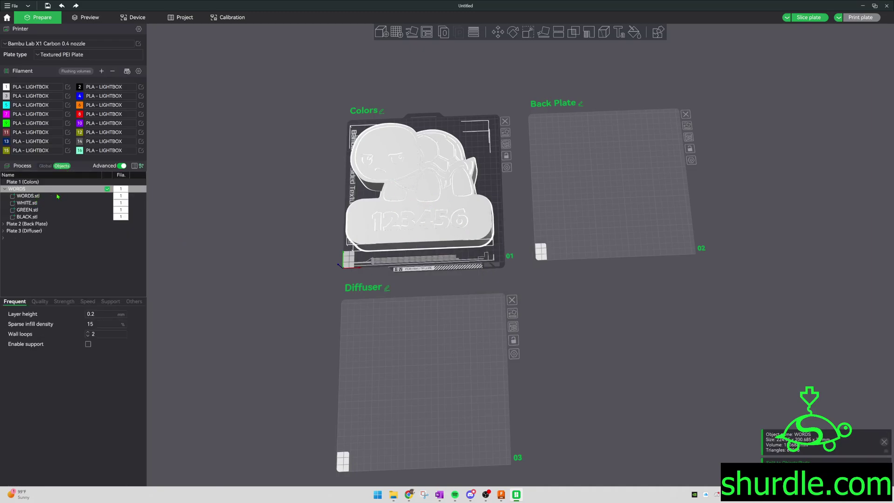
left_click(121, 196)
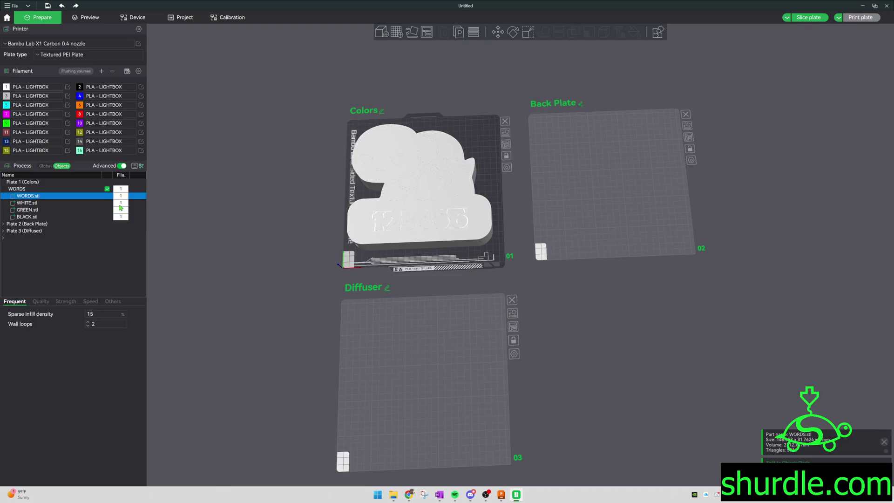
left_click(45, 203)
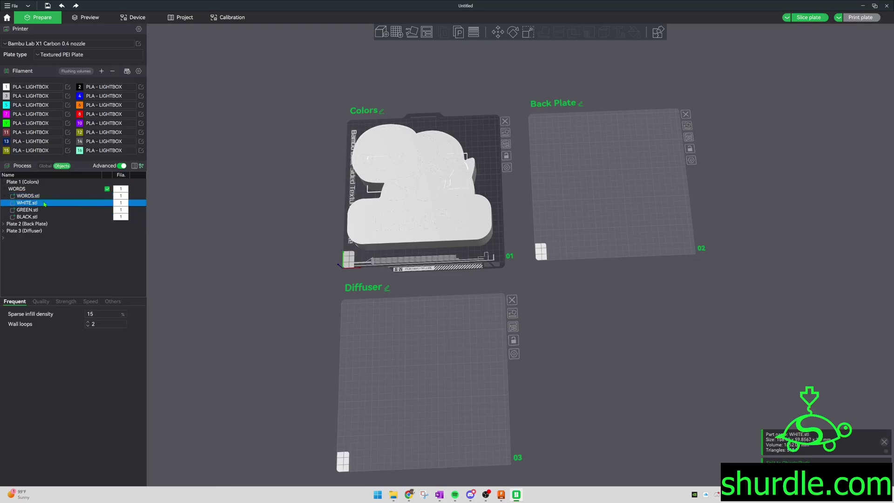
left_click(121, 210)
left_click(121, 210)
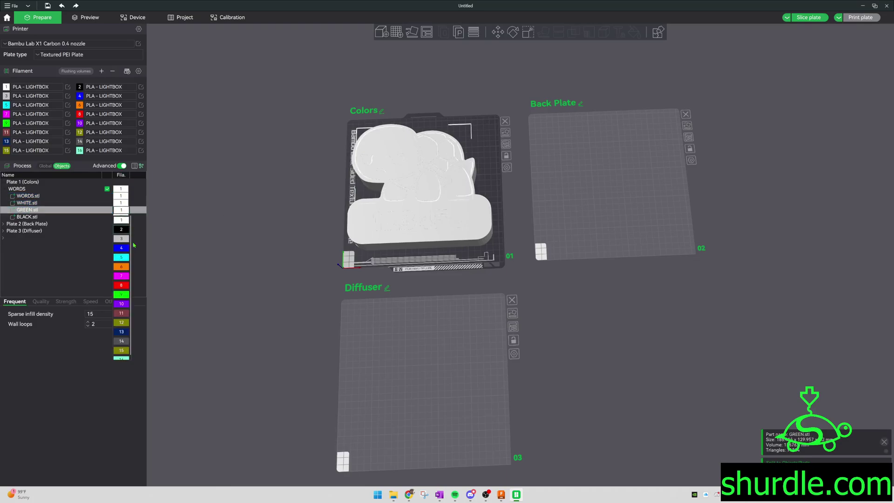
left_click(122, 294)
left_click(26, 217)
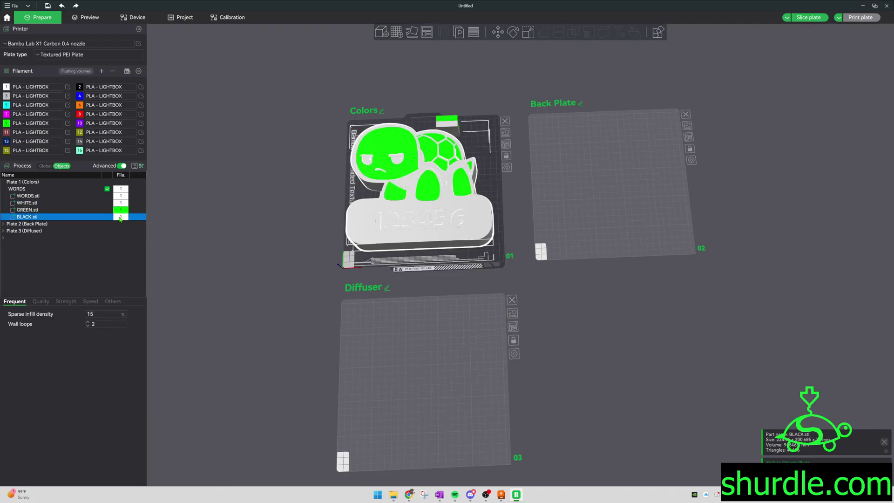
left_click(121, 217)
left_click(123, 236)
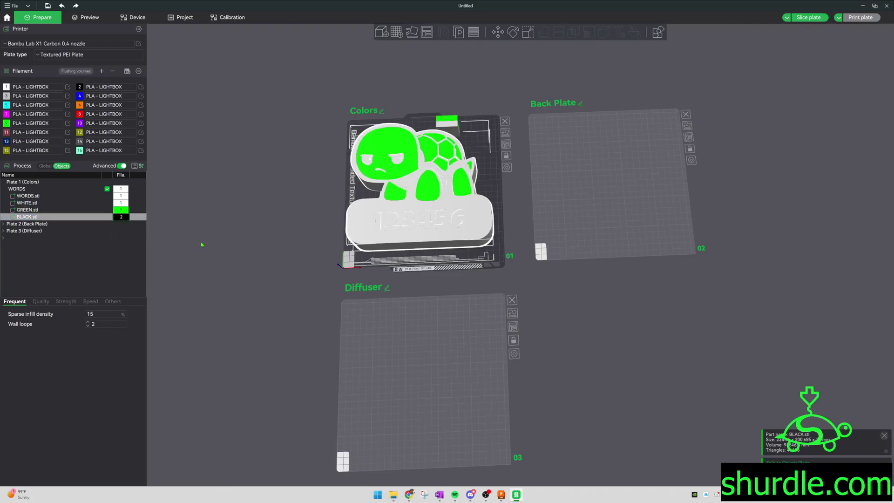
left_click(489, 192)
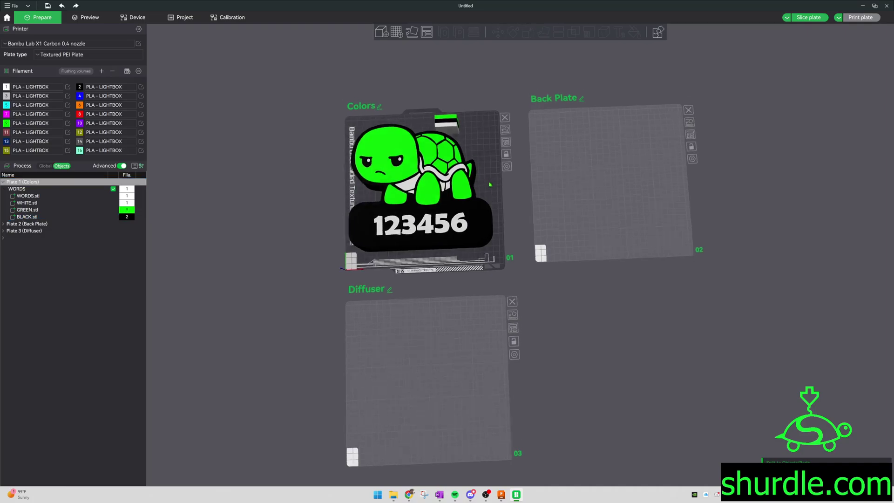
- Lay the turtle model face-down on its front face with Lay on face
left_click(421, 173)
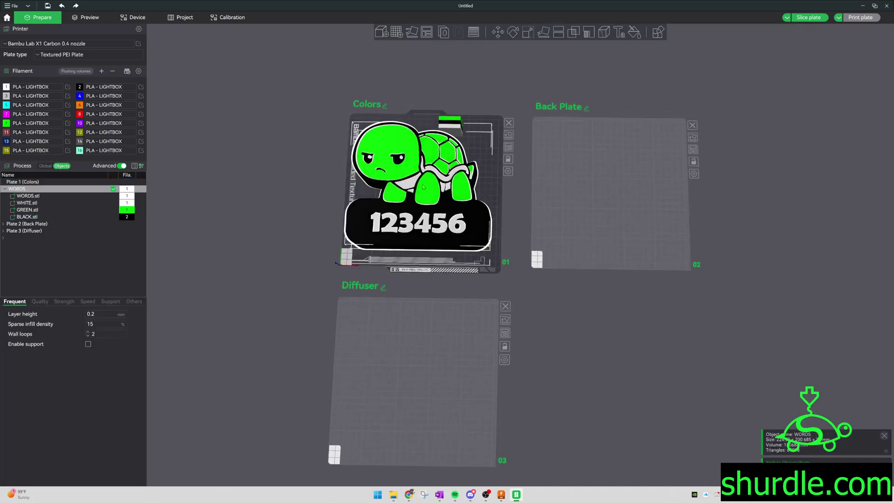
left_click(546, 35)
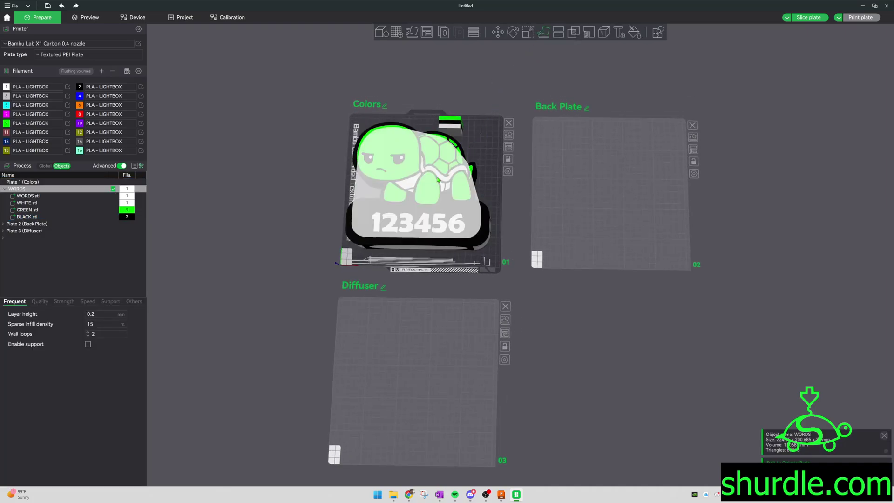
left_click(425, 187)
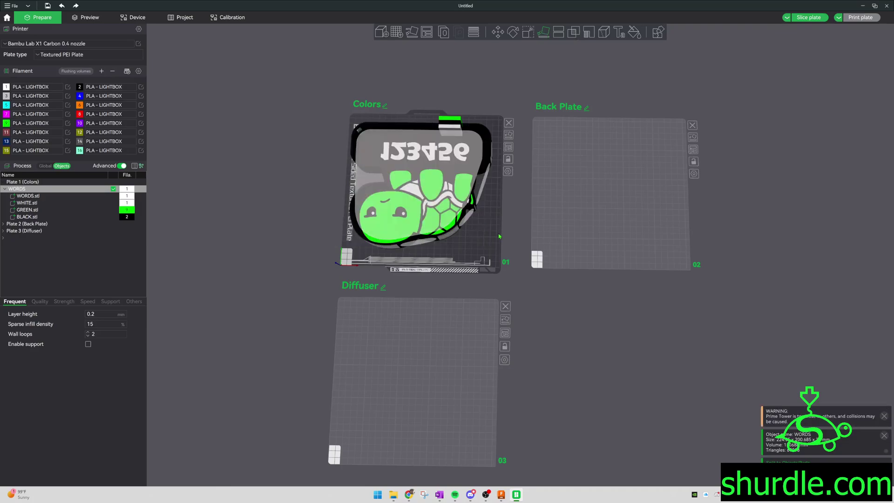
left_click(482, 231)
- Move the prime tower to the Colors plate's lower-right corner
left_click_drag(452, 128, 483, 232)
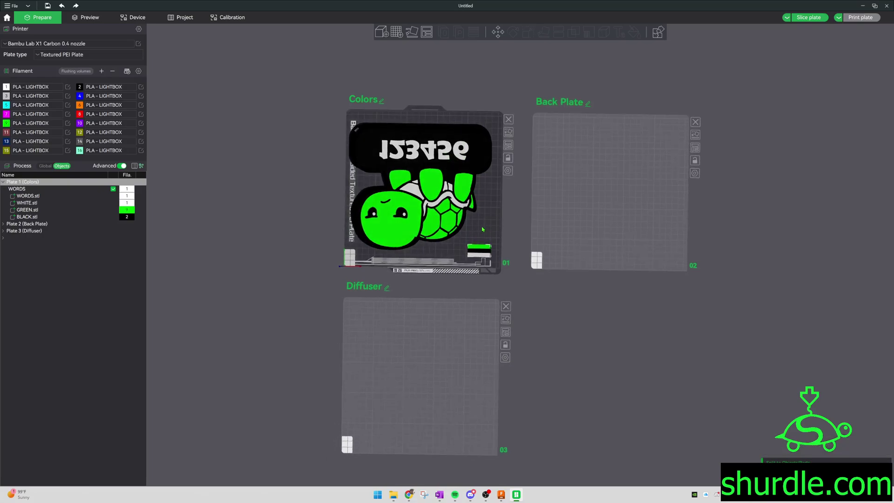
middle_click_drag(483, 232, 545, 254)
scroll(485, 186, "up", 5)
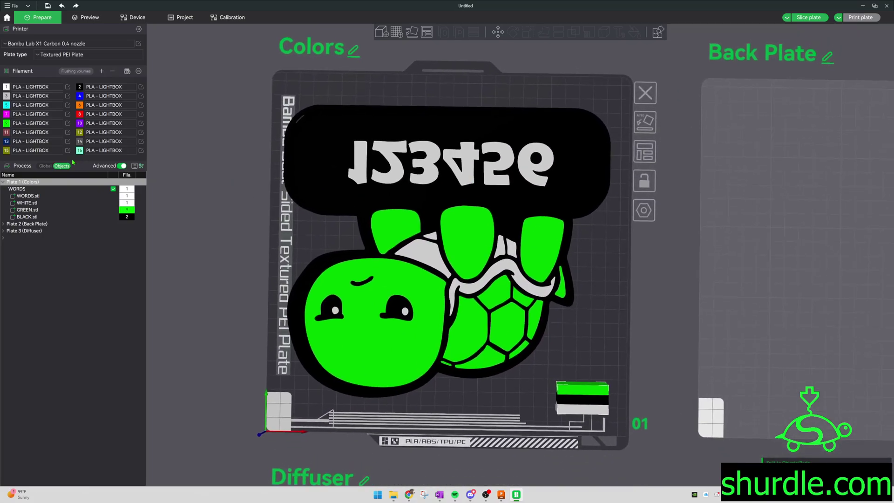
- In the global process settings, keep Arachne as the wall generator
left_click(46, 166)
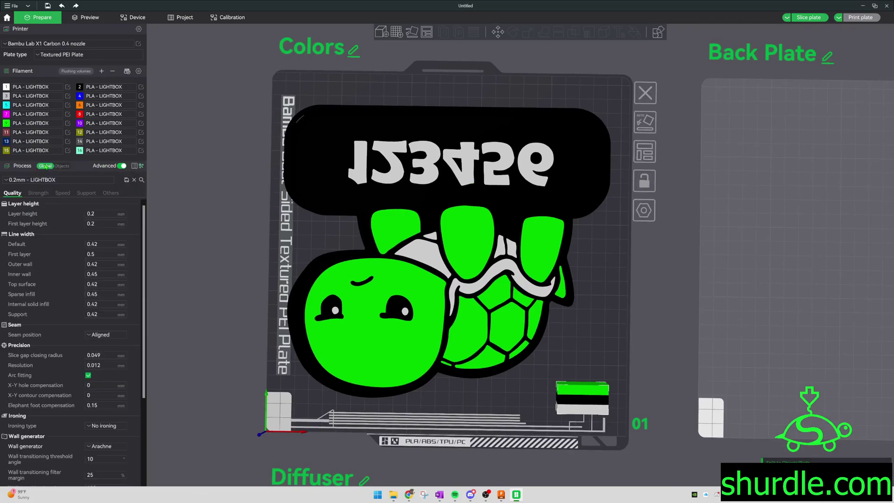
scroll(85, 390, "down", 4)
scroll(85, 391, "down", 2)
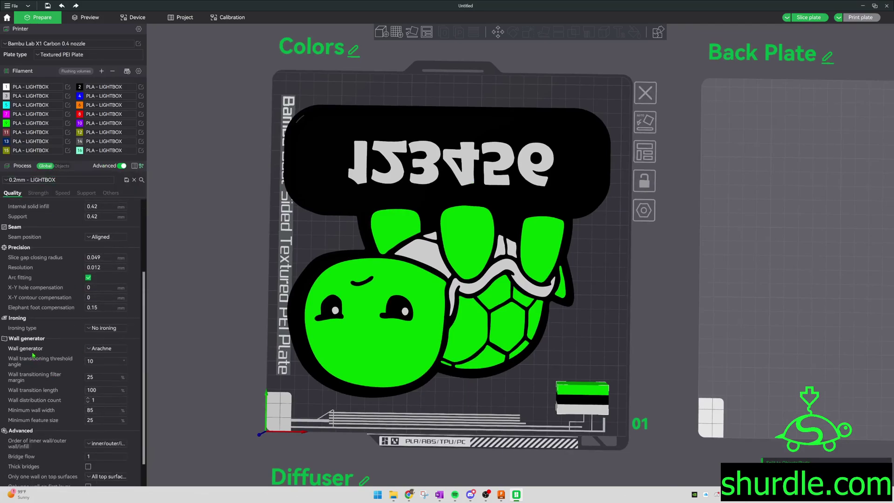
left_click(104, 348)
left_click(102, 366)
- In the Others settings, keep Brim type set to No-brim
left_click(111, 193)
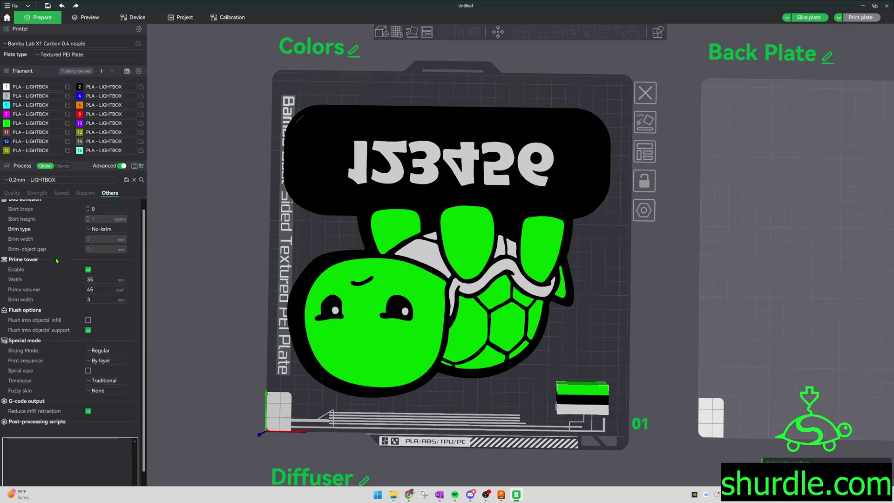
left_click(108, 234)
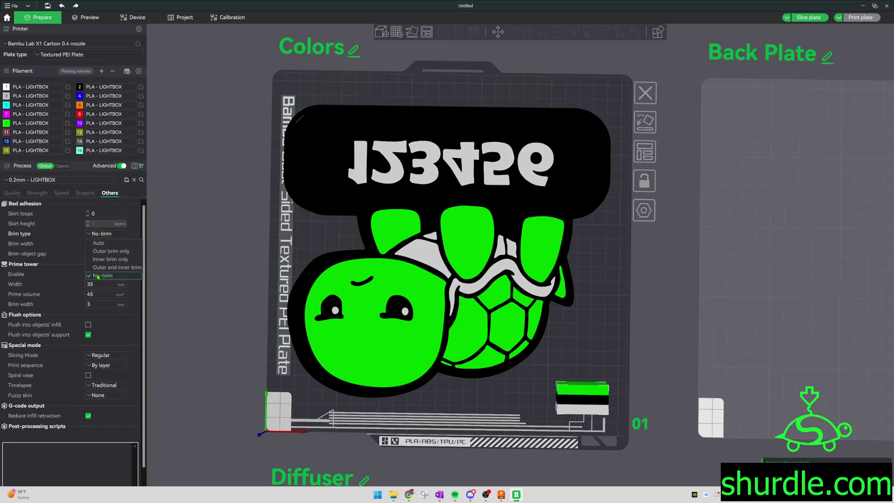
left_click(134, 216)
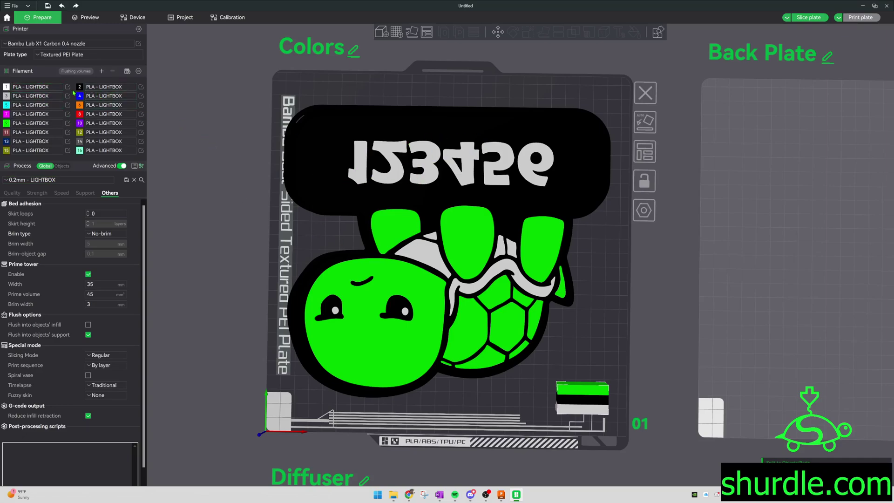
left_click(141, 88)
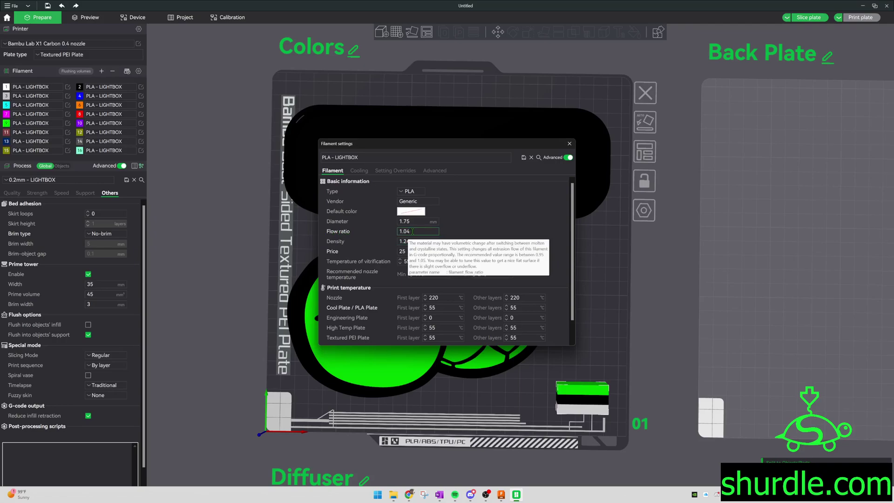
left_click_drag(410, 231, 401, 231)
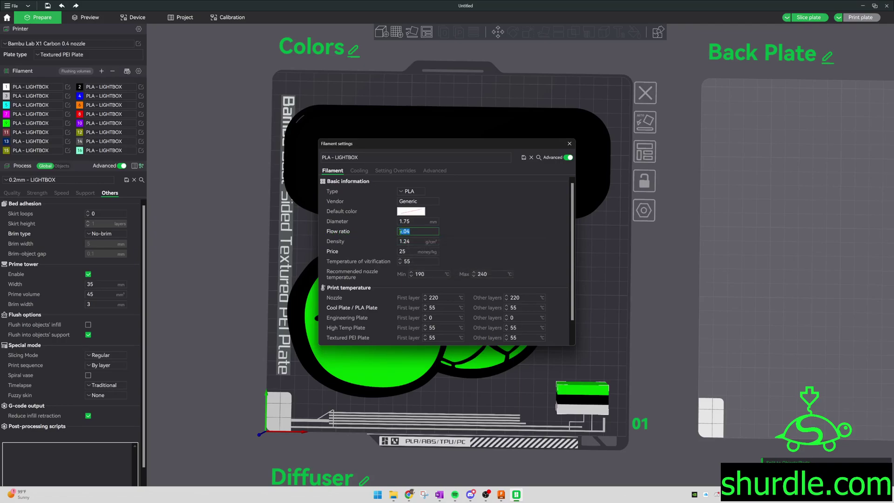
left_click(479, 230)
left_click(569, 144)
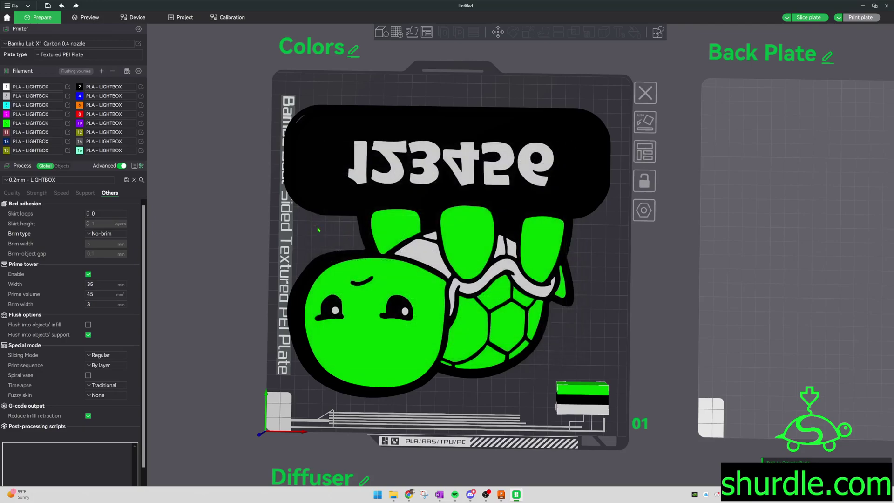
left_click(803, 18)
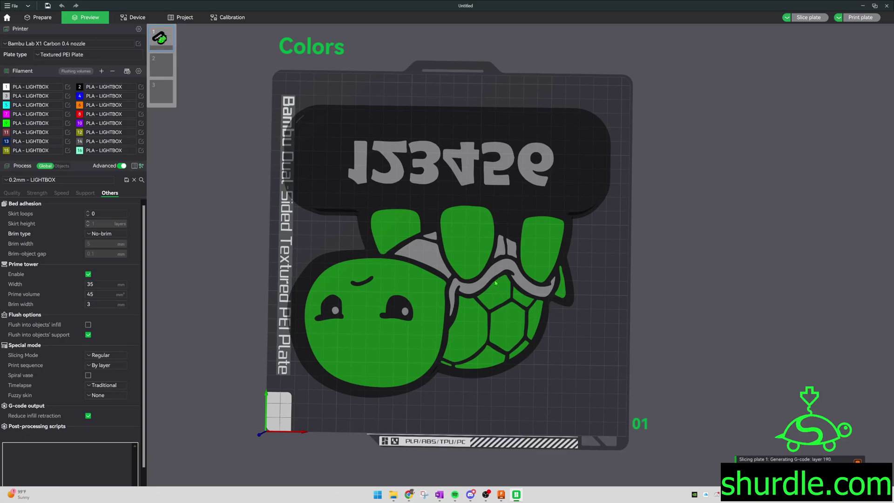
- Zoom and orbit the sliced preview to inspect the turtle's toolpaths, then go back to Prepare
scroll(486, 279, "up", 5)
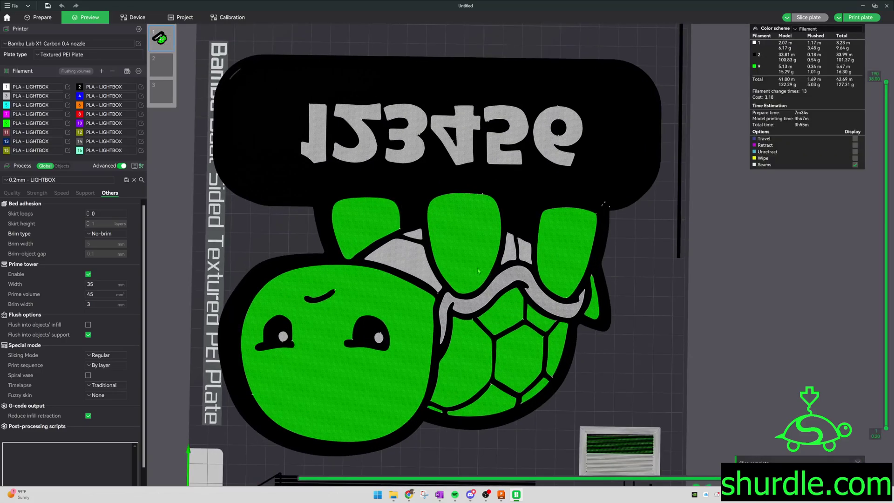
scroll(478, 271, "up", 8)
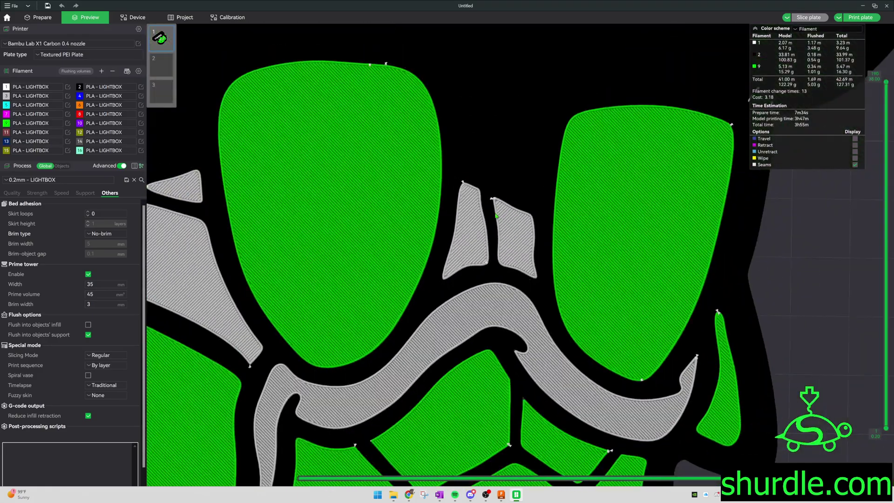
scroll(496, 215, "down", 2)
left_click_drag(317, 373, 463, 303)
scroll(463, 303, "up", 5)
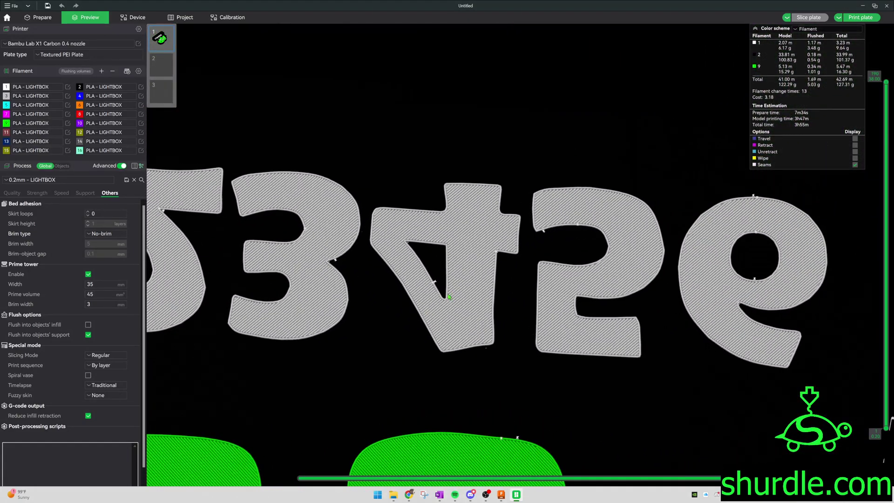
scroll(450, 302, "down", 10)
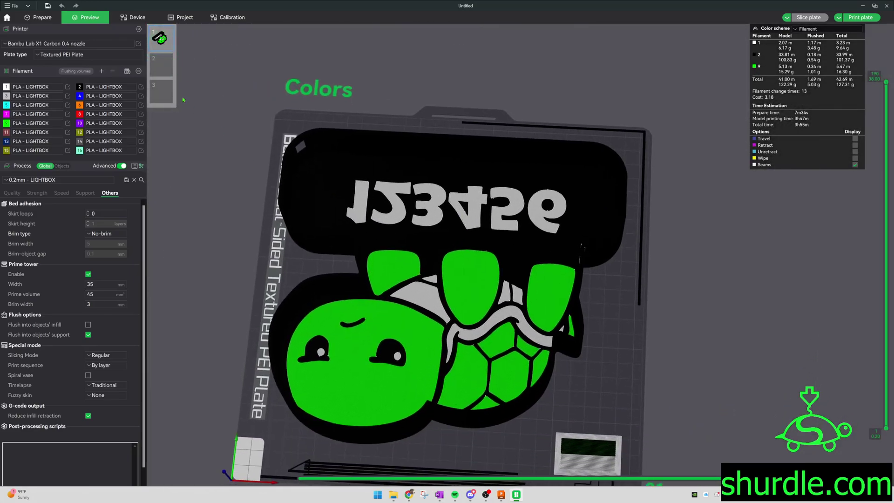
left_click(39, 17)
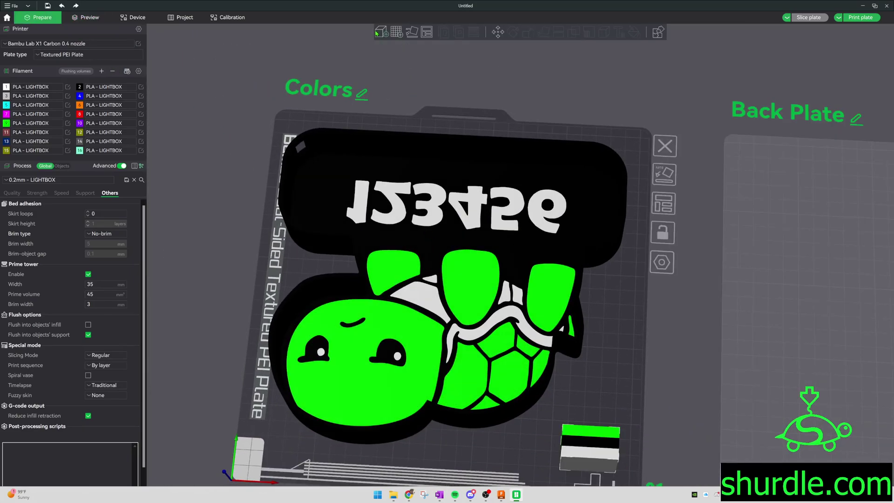
- Delete the turtle model from the Colors plate and cancel the Add-object file chooser
scroll(477, 198, "down", 2)
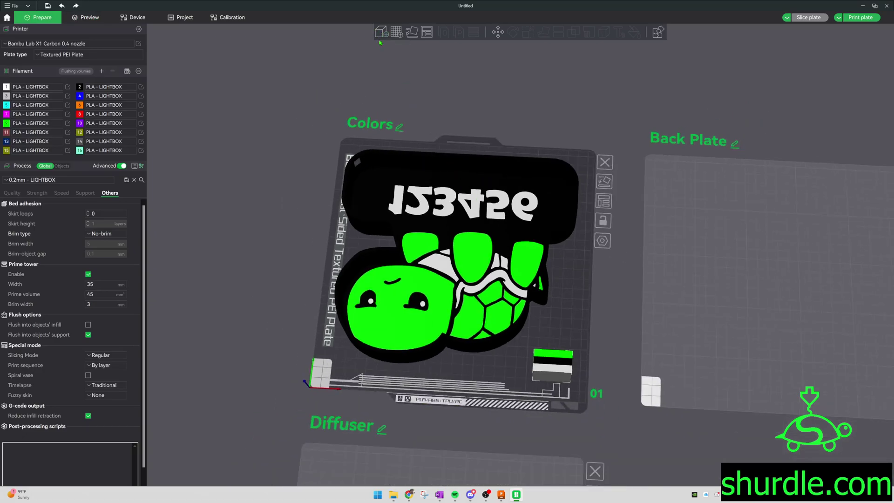
left_click(466, 287)
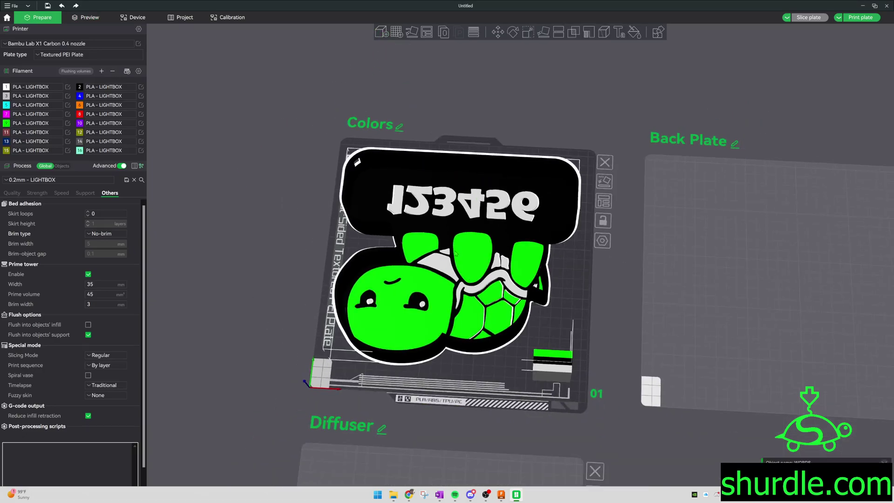
key("Delete")
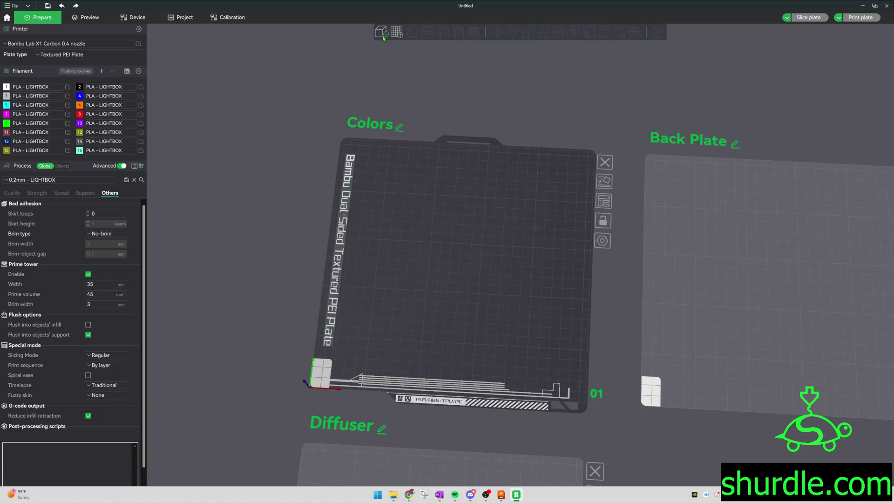
left_click(382, 35)
left_click_drag(143, 139, 76, 61)
left_click(353, 374)
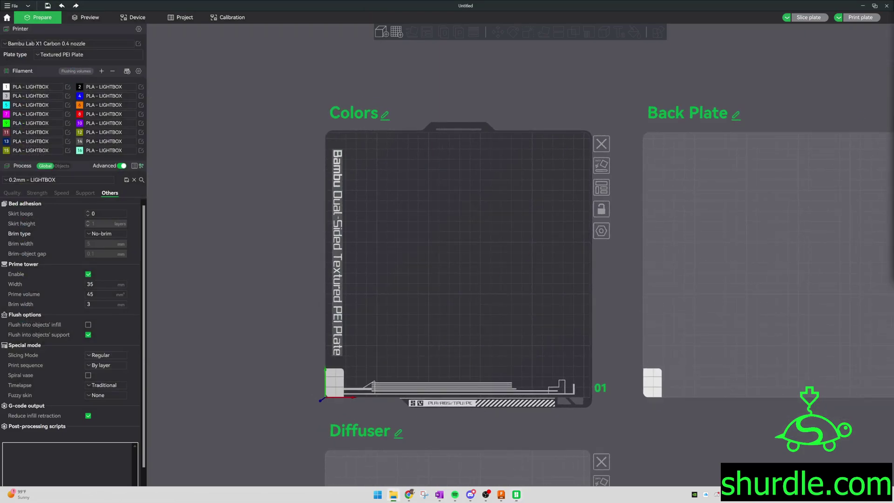
- Select WORDS.stl through BLACK.stl in Downloads and drop all four onto the Colors plate
left_click_drag(893, 93, 559, 118)
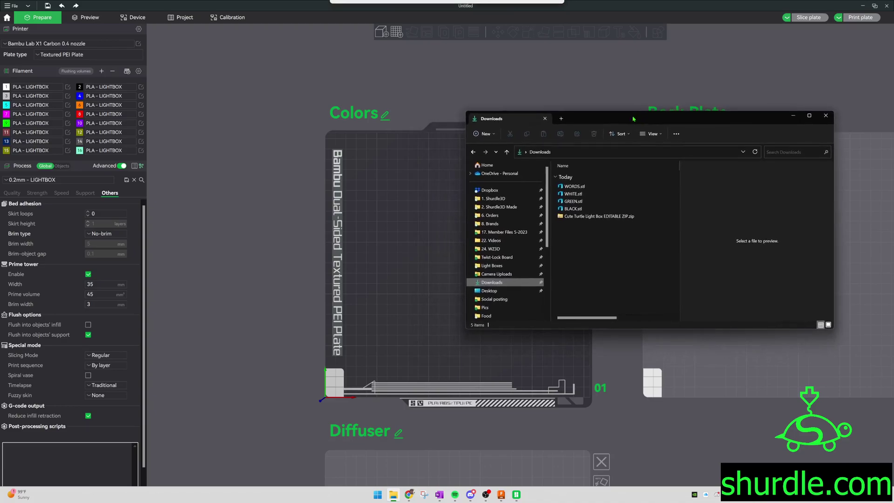
left_click(492, 283)
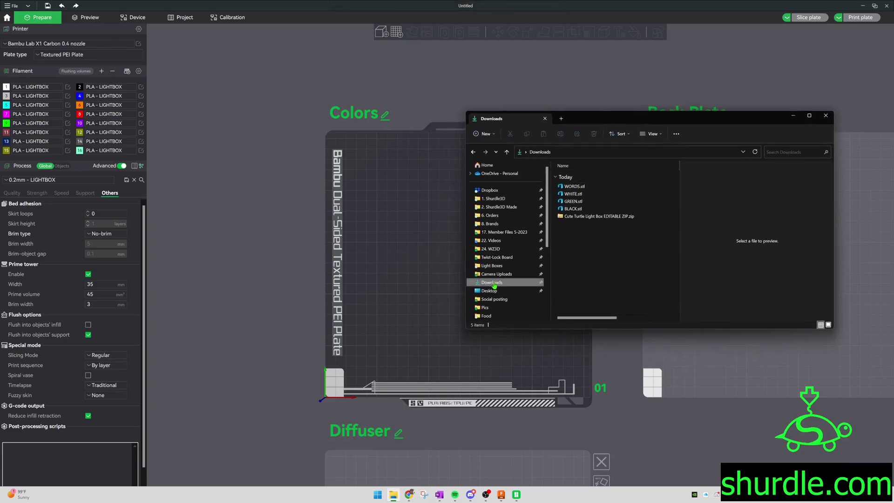
left_click(582, 185)
key("shift+Down")
key("shift+Down")
key("shift+Down")
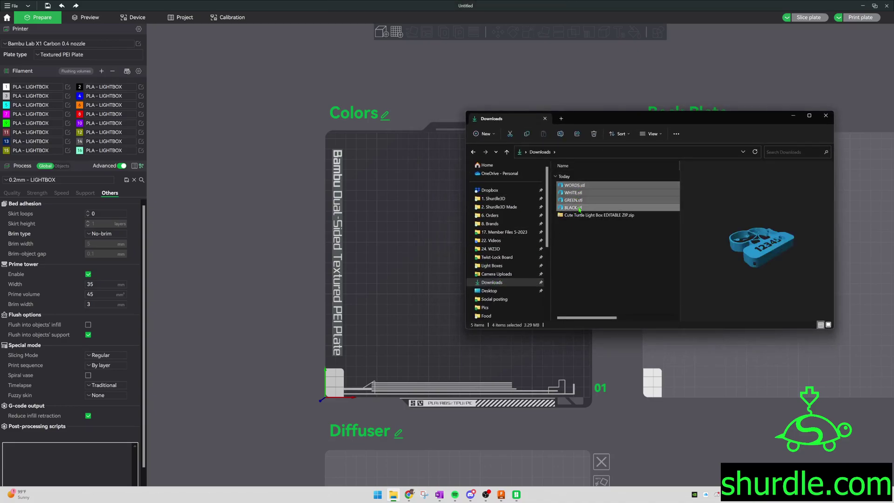
left_click_drag(595, 187, 399, 241)
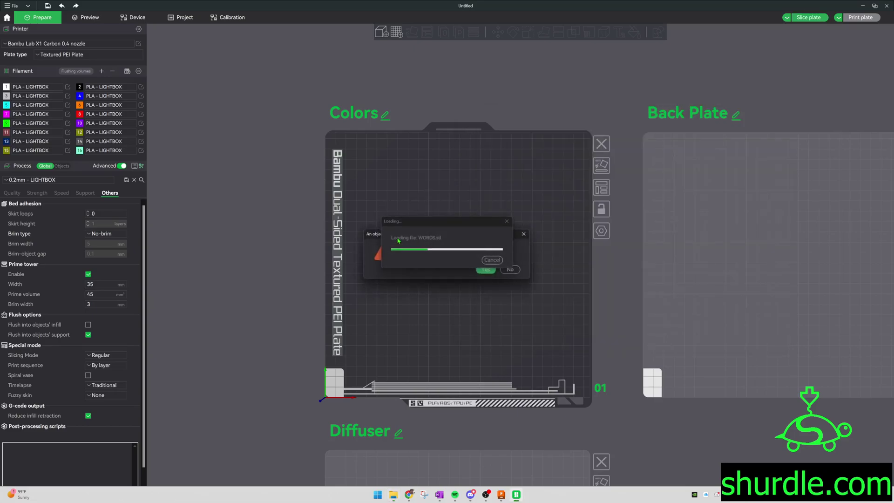
- Load the four STLs as one multi-part object, giving BLACK.stl filament 2 and GREEN.stl filament 9
left_click(487, 271)
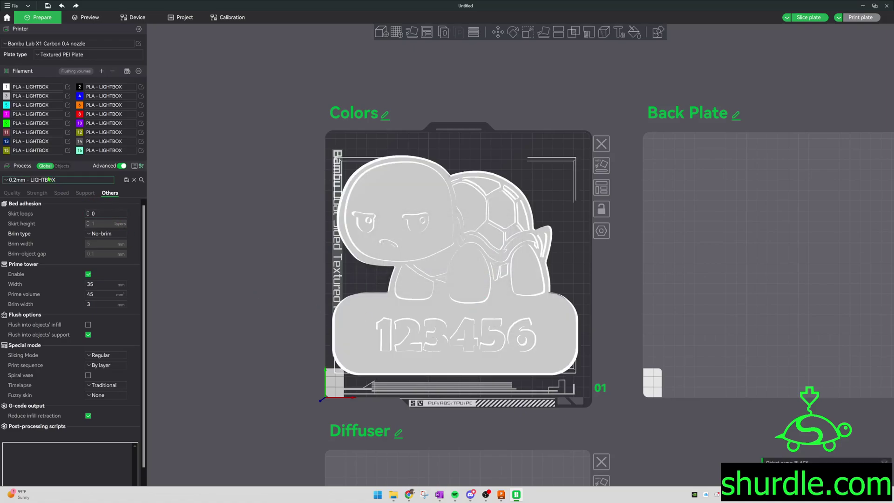
left_click(58, 166)
left_click(126, 197)
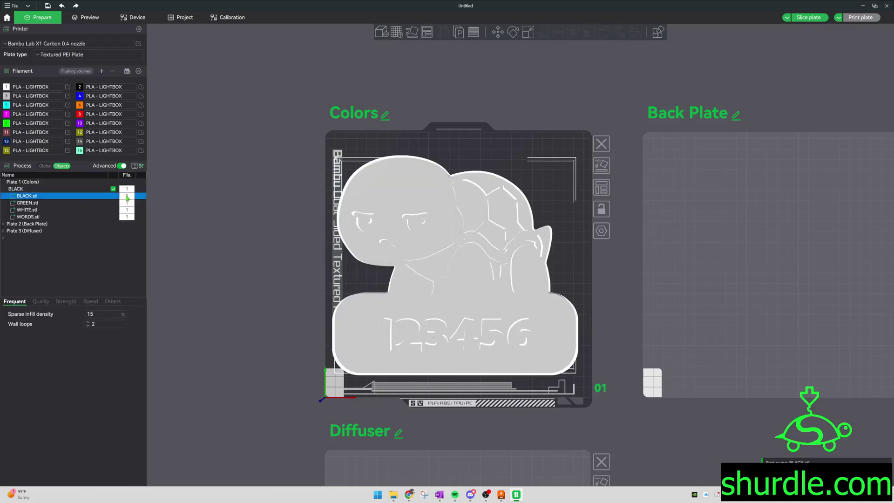
key("2")
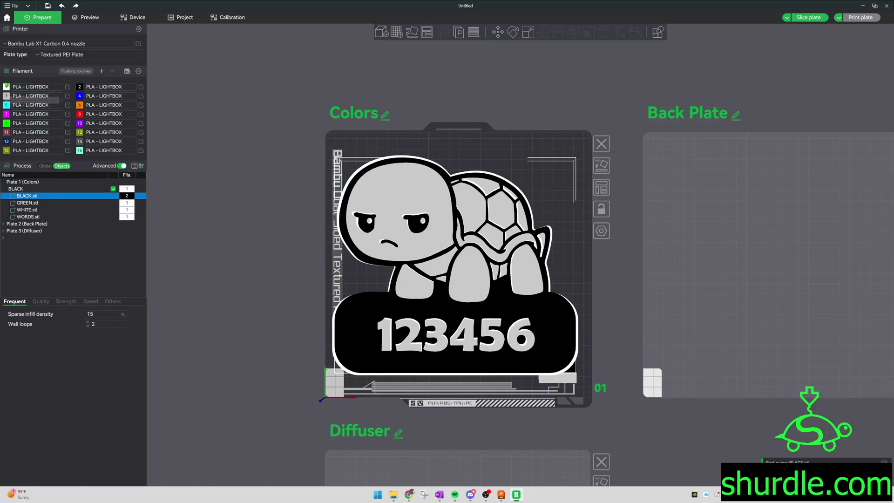
left_click(128, 203)
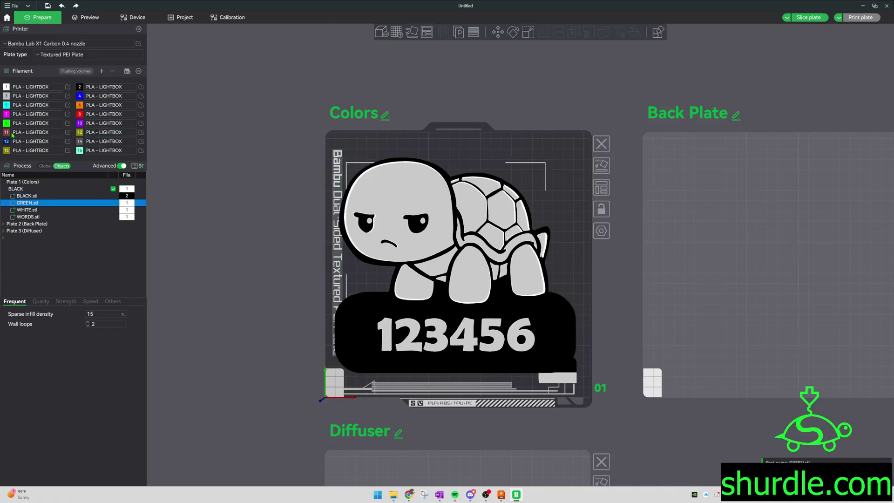
key("9")
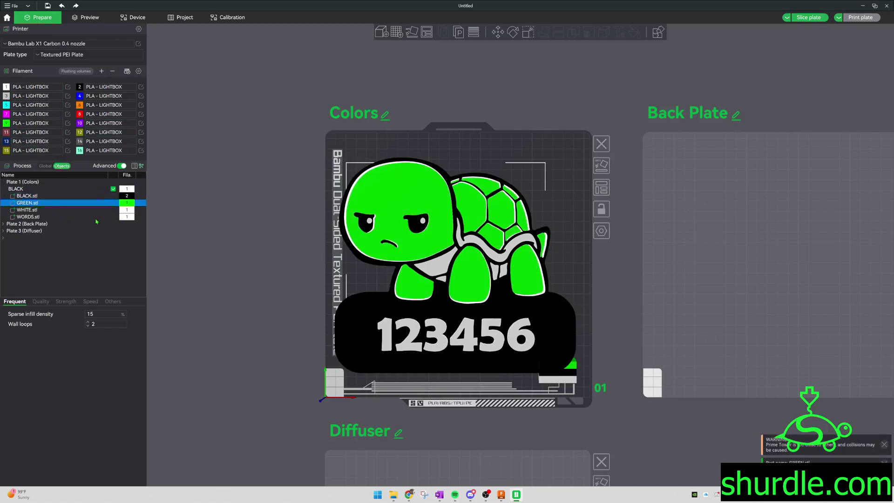
left_click(492, 241)
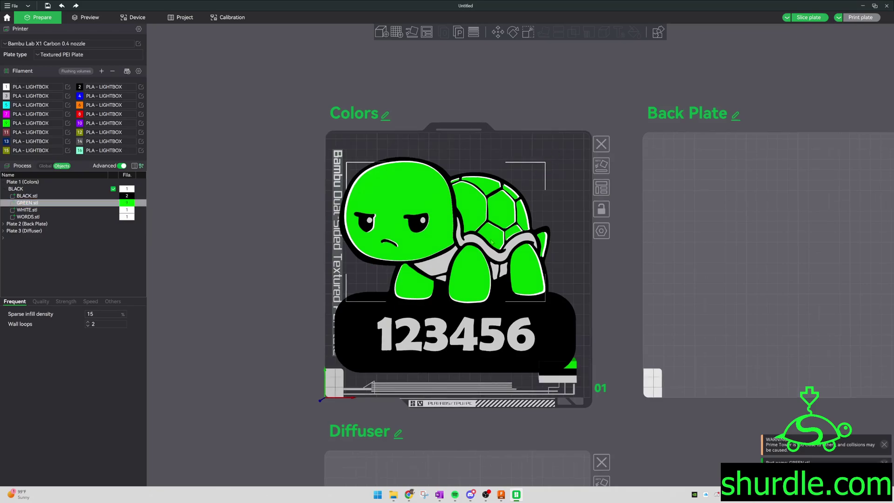
left_click_drag(482, 255, 480, 247)
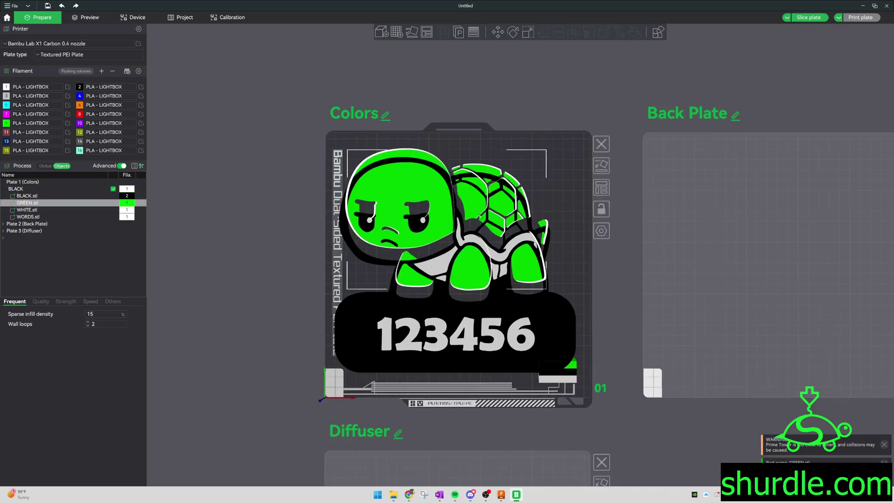
- Undo the green part's stray move to realign it, then auto-arrange the whole turtle with A
left_click(62, 7)
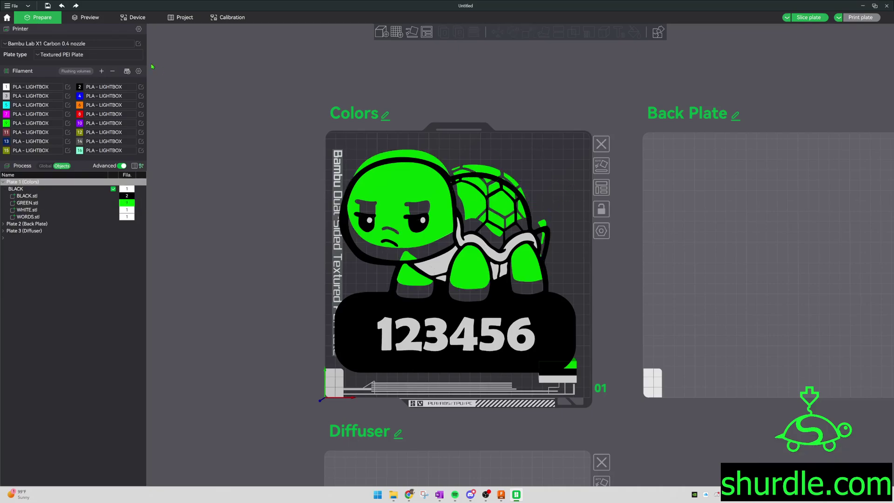
left_click(62, 7)
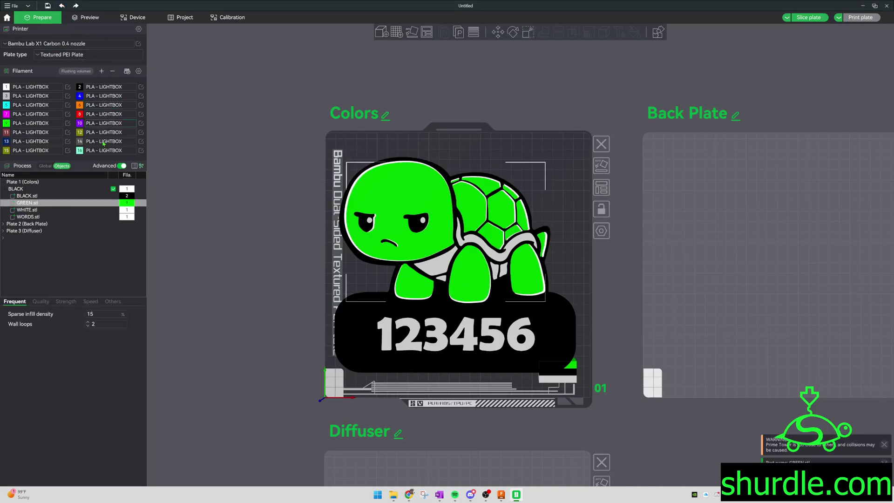
left_click(562, 162)
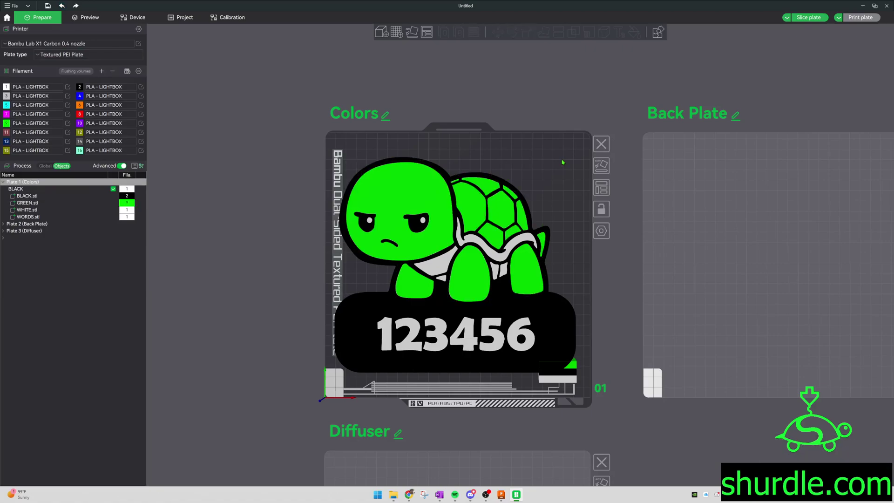
left_click(459, 250)
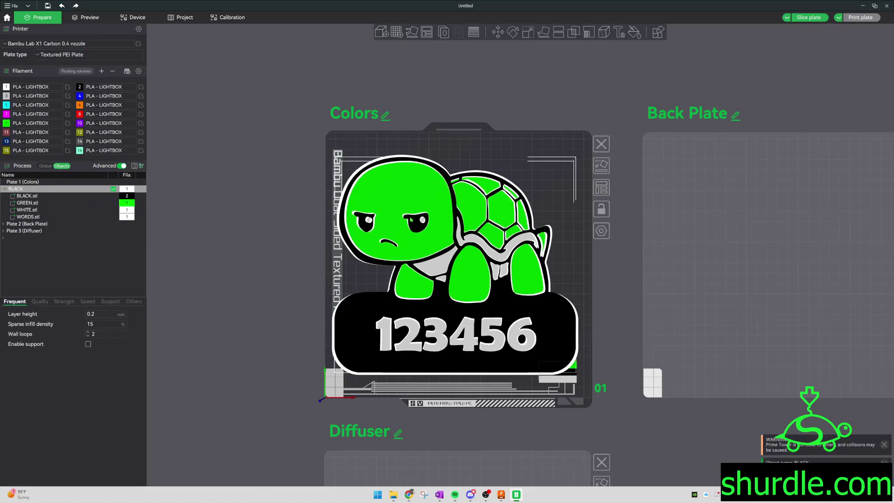
key("a")
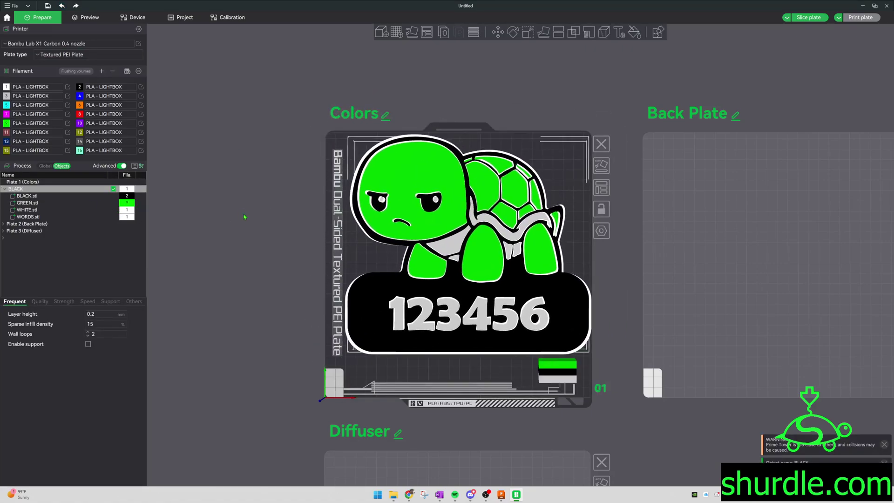
- Pick the GREEN.stl part and undo its accidental drag off the plate
left_click(25, 203)
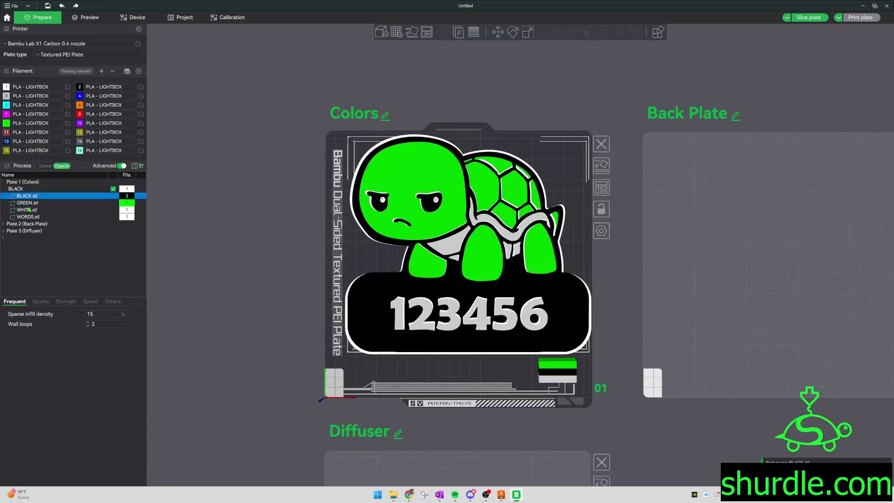
left_click(29, 210)
left_click(33, 204)
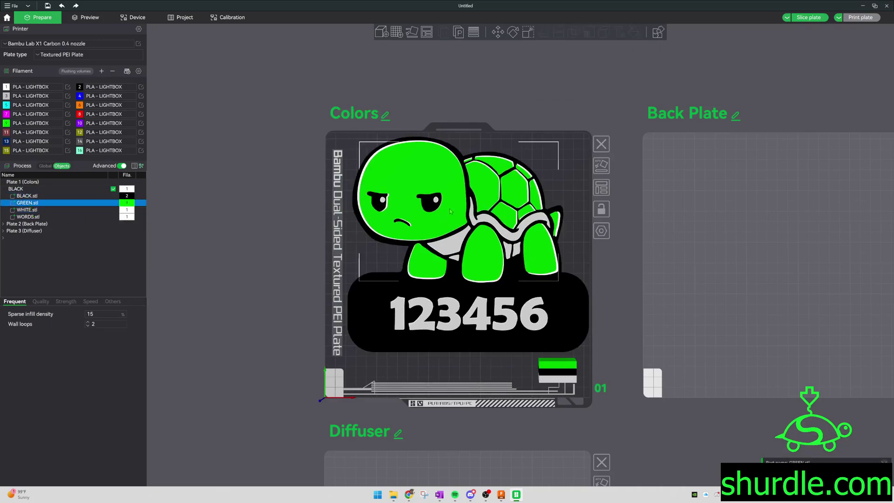
left_click_drag(444, 182, 361, 178)
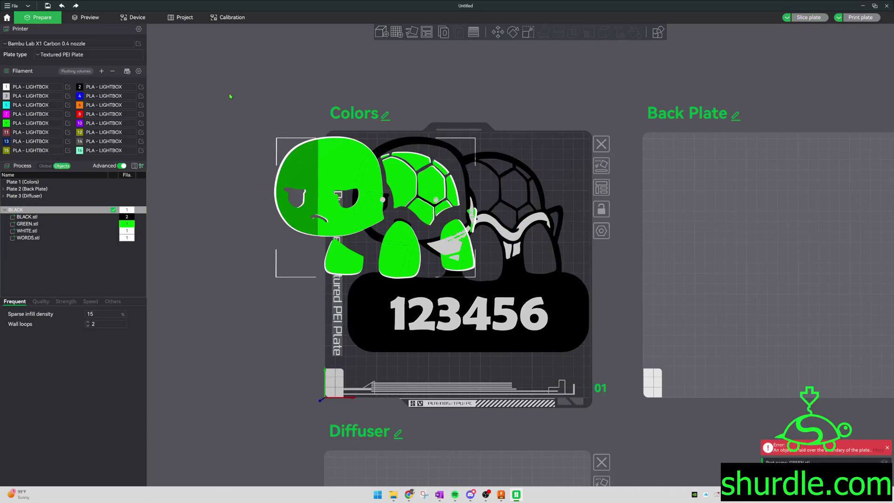
left_click(62, 6)
left_click(576, 183)
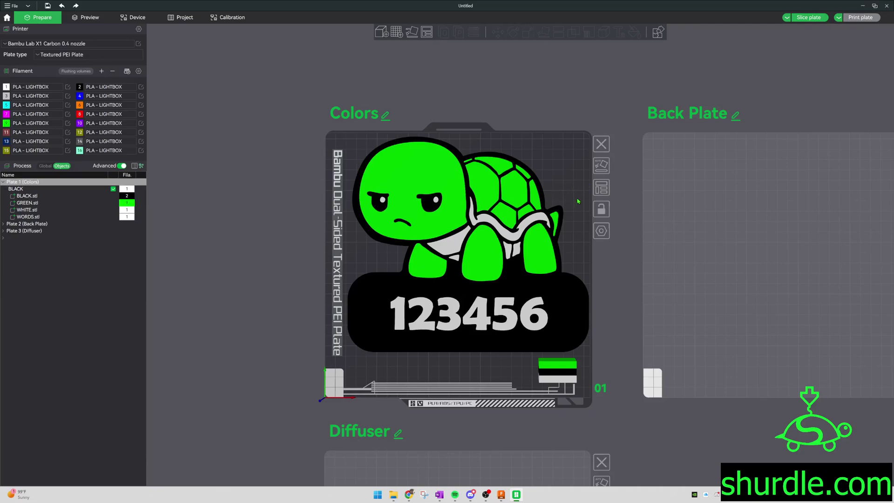
- Lay the turtle on its front face with Lay on Face, then nudge it slightly down-left
mouse_move(578, 201)
left_mouse_down()
mouse_move(566, 197)
mouse_move(570, 219)
mouse_move(568, 197)
left_mouse_up()
left_click(568, 198)
left_click(543, 31)
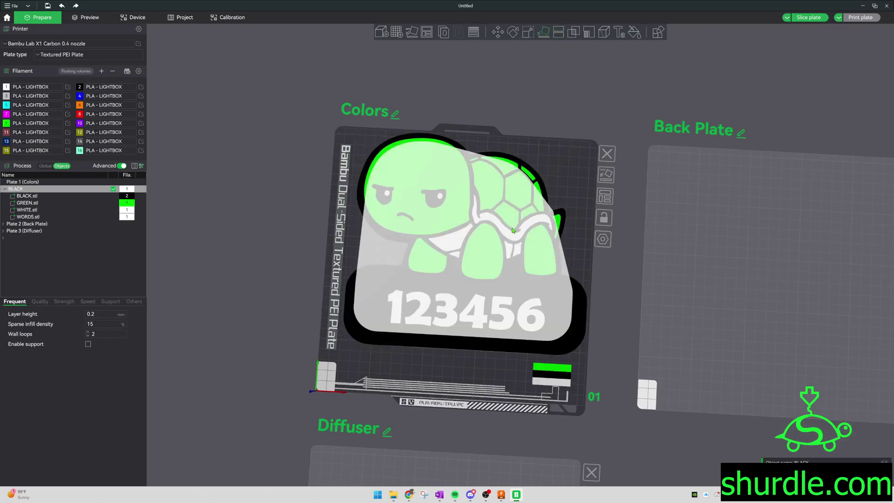
left_click(489, 285)
left_click(562, 293)
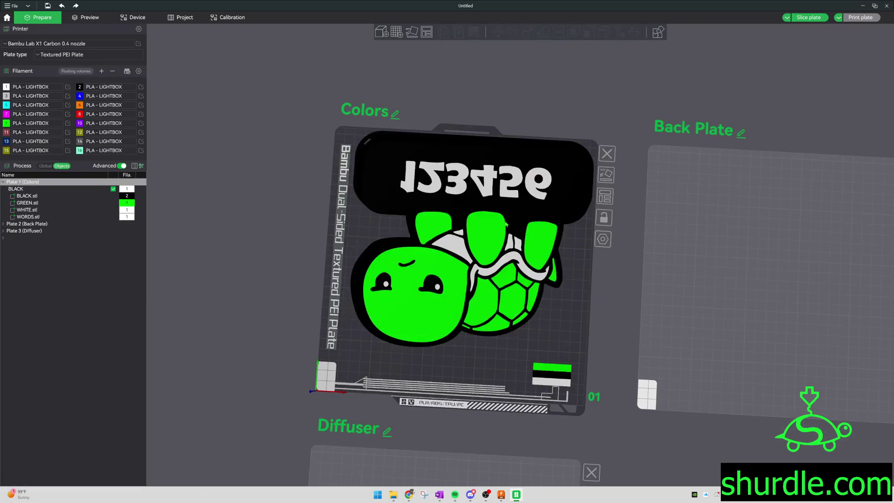
left_click_drag(506, 224, 499, 232)
left_click(581, 277)
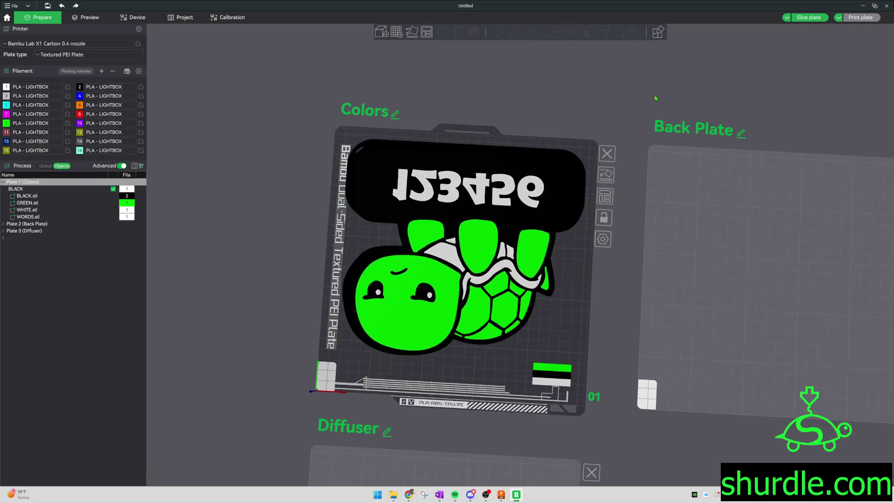